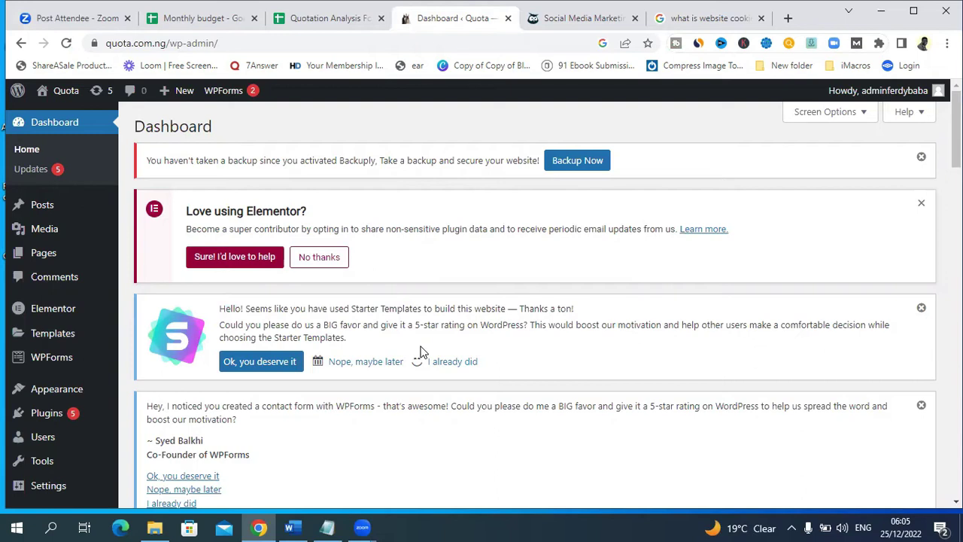
Open the page for adding new plugins and search it for "Complianz".
{"action": "mouse_move", "coordinate": [53, 375]}
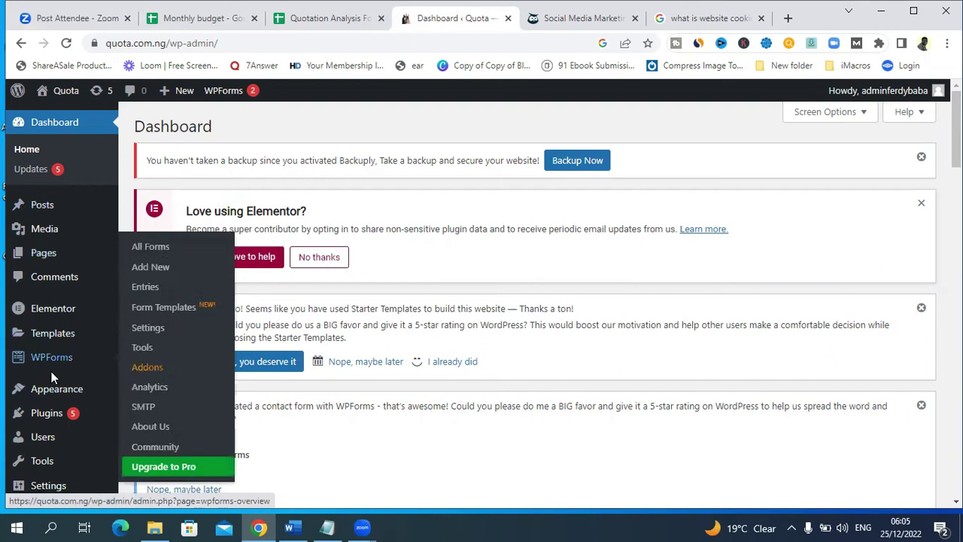
{"action": "mouse_move", "coordinate": [43, 415]}
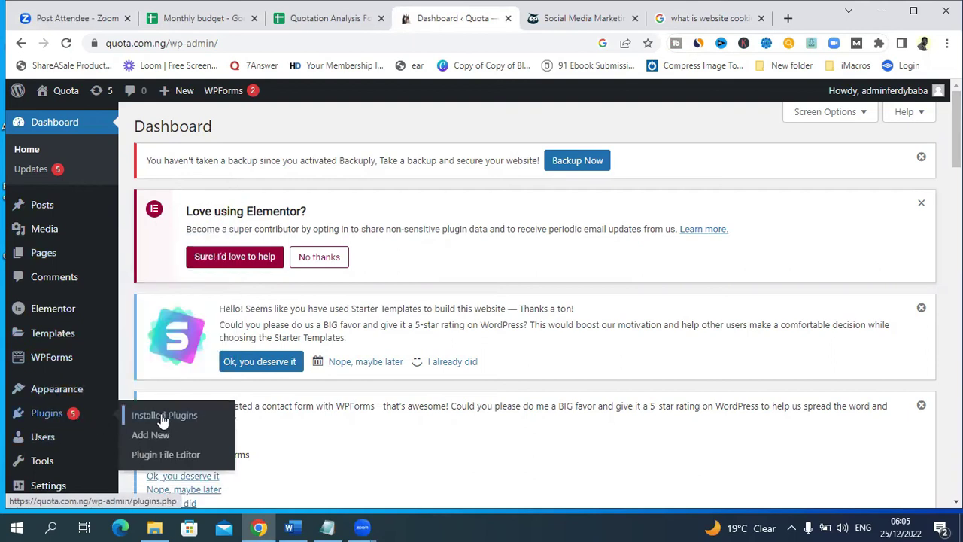
{"action": "left_click", "coordinate": [155, 440]}
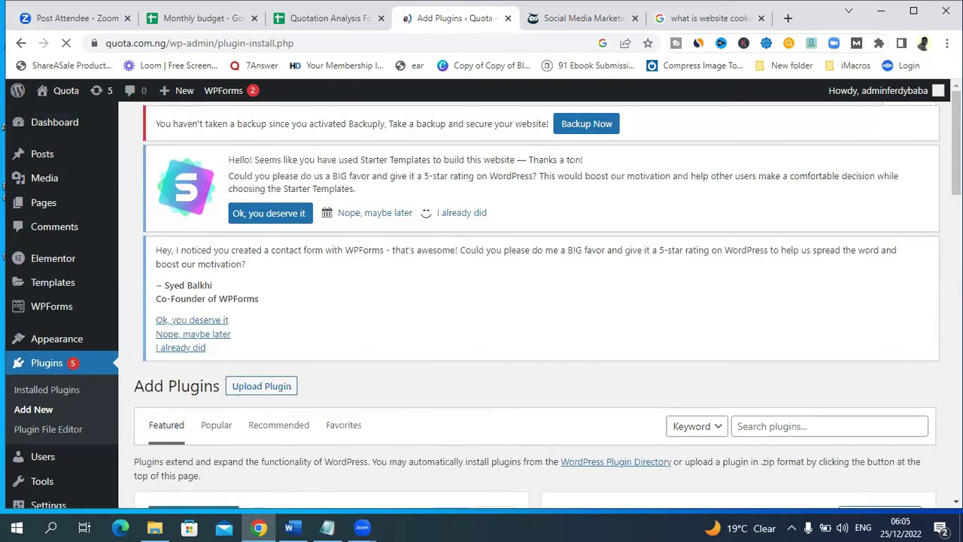
{"action": "scroll", "coordinate": [534, 300], "scroll_direction": "down", "scroll_amount": 3}
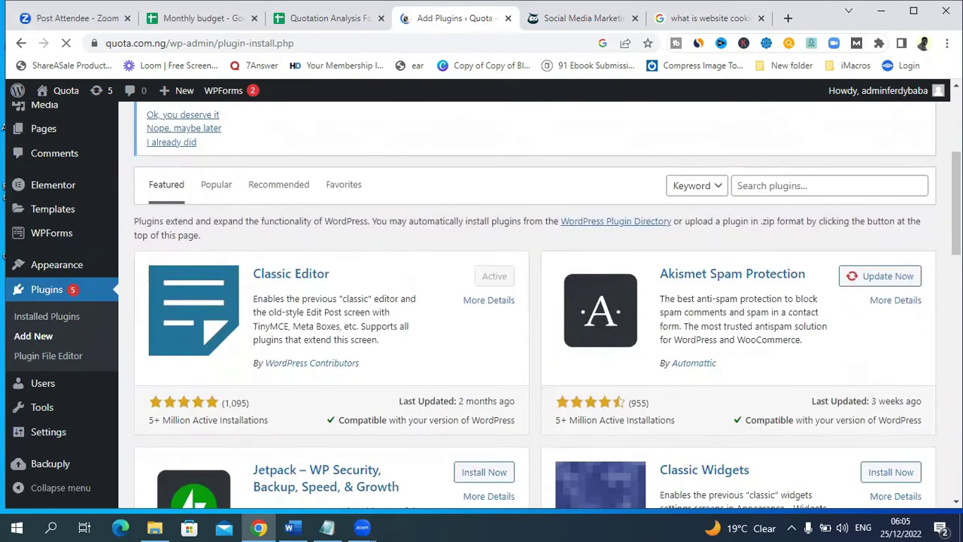
{"action": "left_click", "coordinate": [760, 187]}
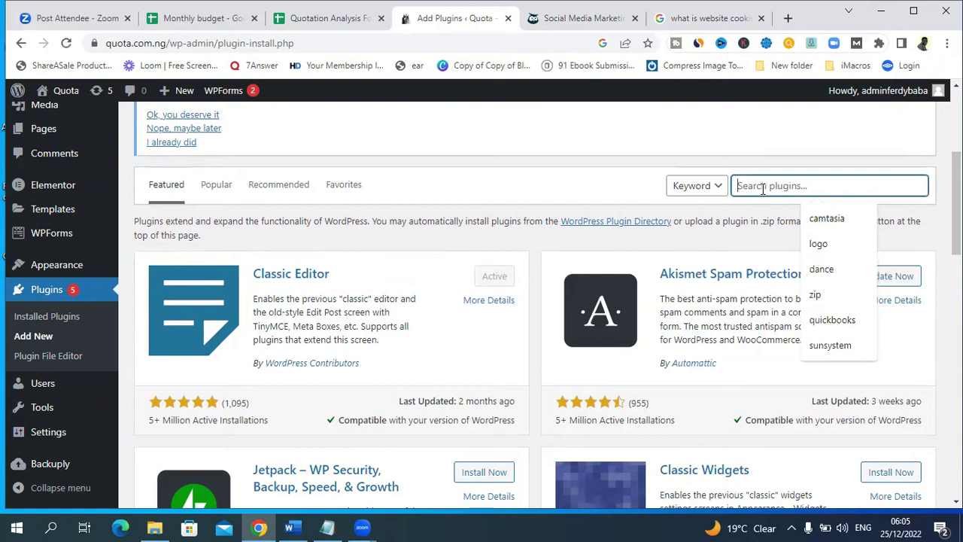
{"action": "type", "text": "Complian"}
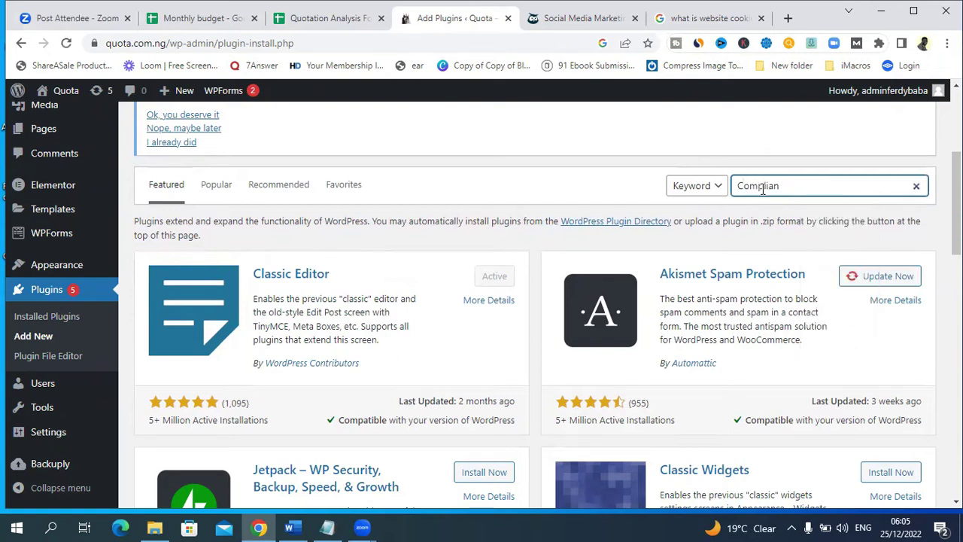
{"action": "type", "text": "z"}
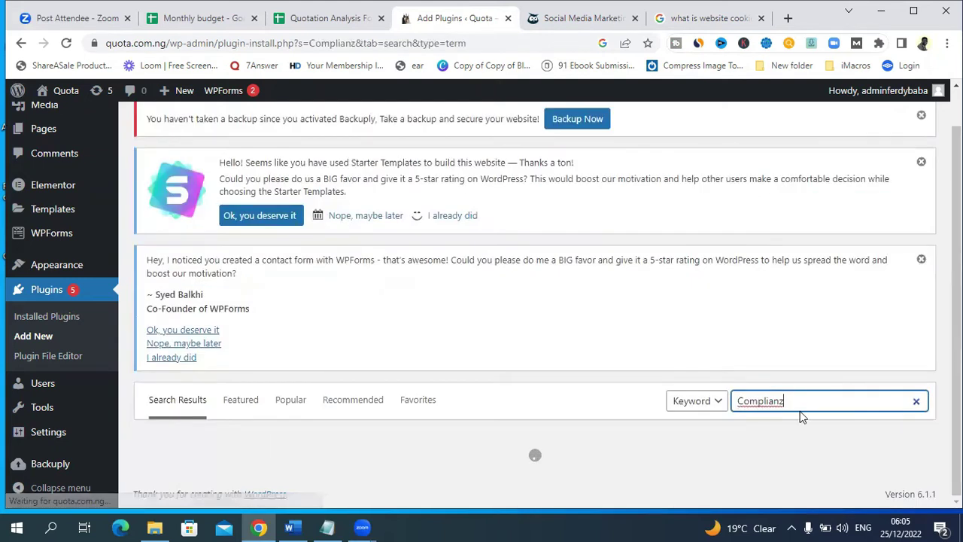
Install the Complianz – GDPR/CCPA Cookie Consent plugin from the search results.
{"action": "scroll", "coordinate": [850, 320], "scroll_direction": "down", "scroll_amount": 5}
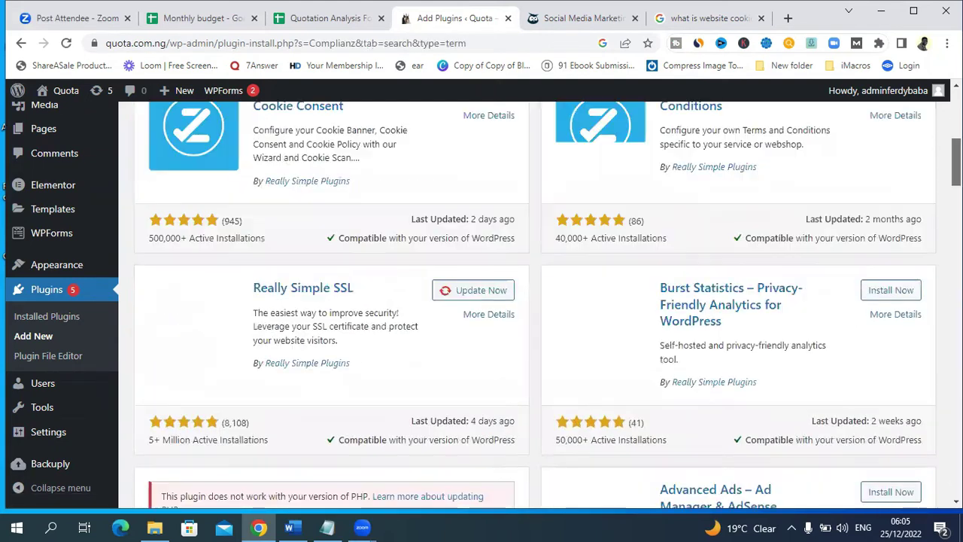
{"action": "scroll", "coordinate": [547, 304], "scroll_direction": "up", "scroll_amount": 2}
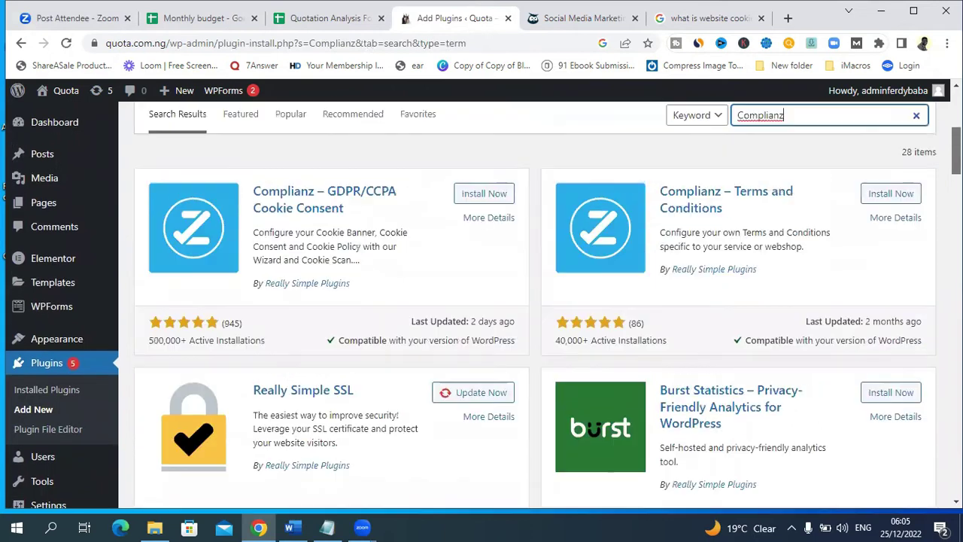
{"action": "scroll", "coordinate": [516, 261], "scroll_direction": "up", "scroll_amount": 1}
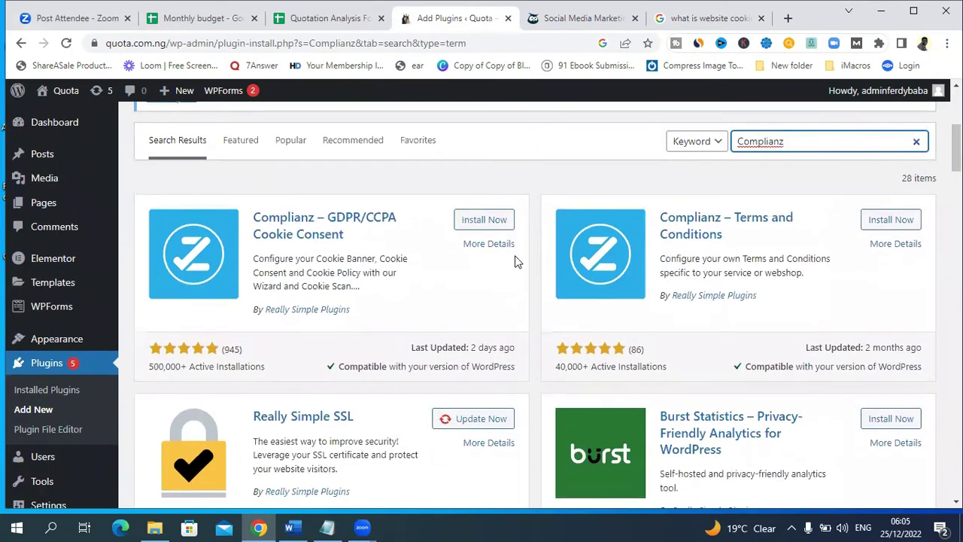
{"action": "left_click", "coordinate": [476, 225]}
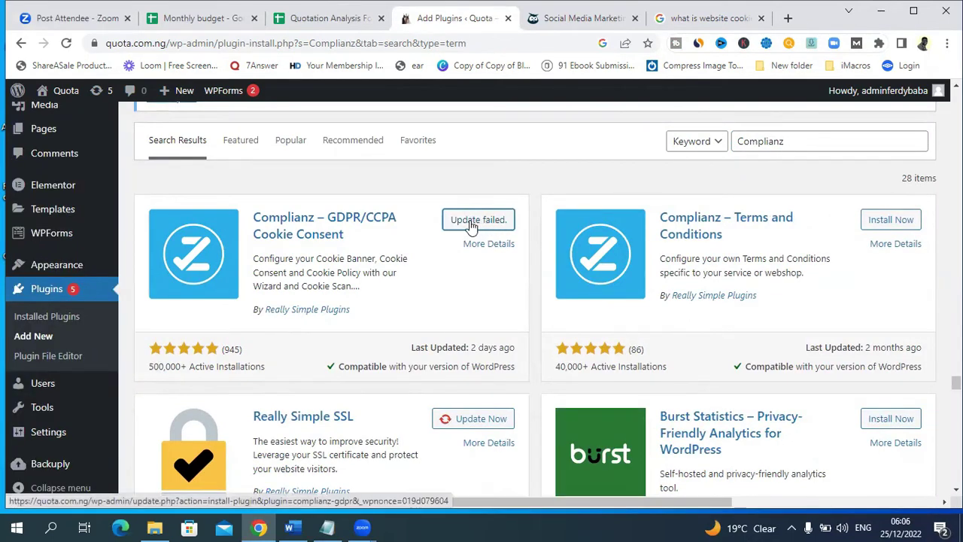
{"action": "left_click", "coordinate": [466, 224]}
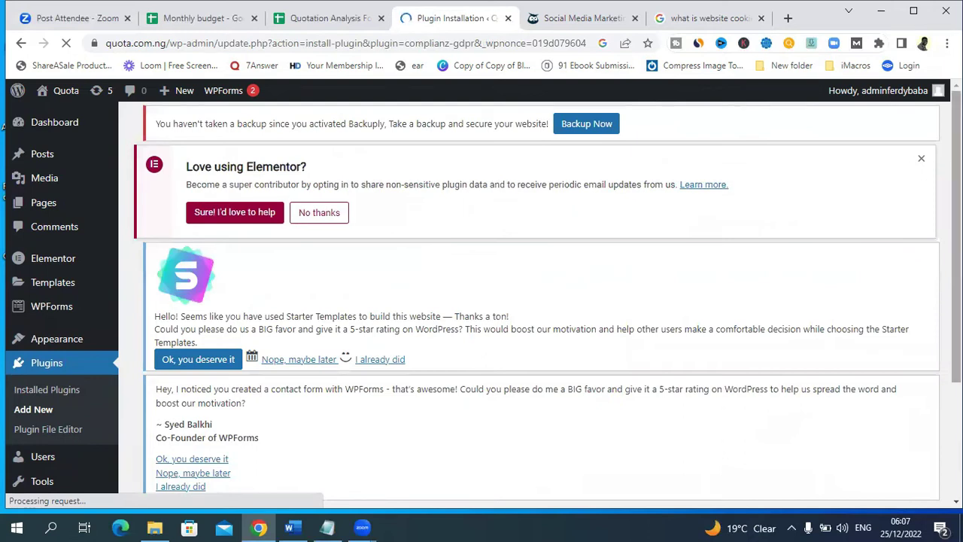
{"action": "scroll", "coordinate": [527, 301], "scroll_direction": "down", "scroll_amount": 3}
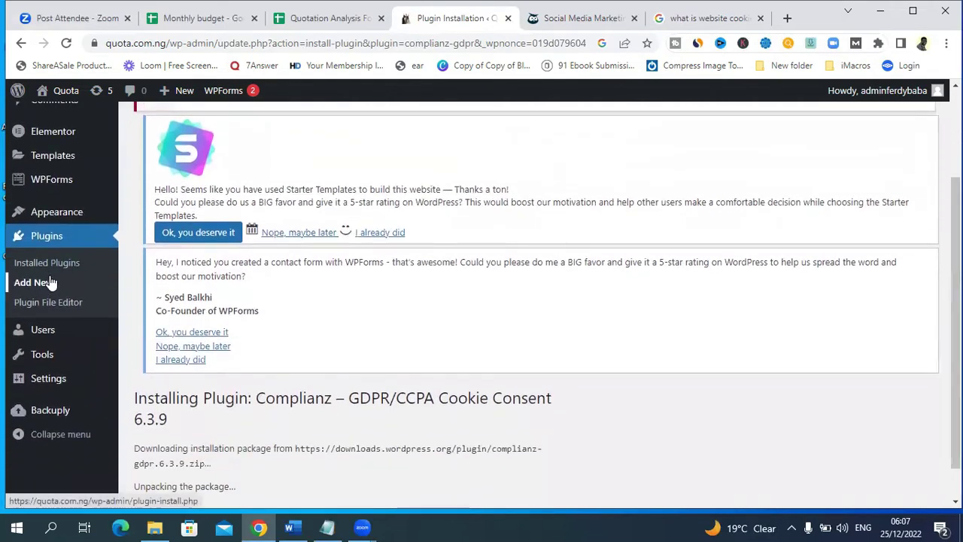
Activate the Complianz | GDPR/CCPA Cookie Consent plugin in the list of installed plugins.
{"action": "left_click", "coordinate": [49, 265]}
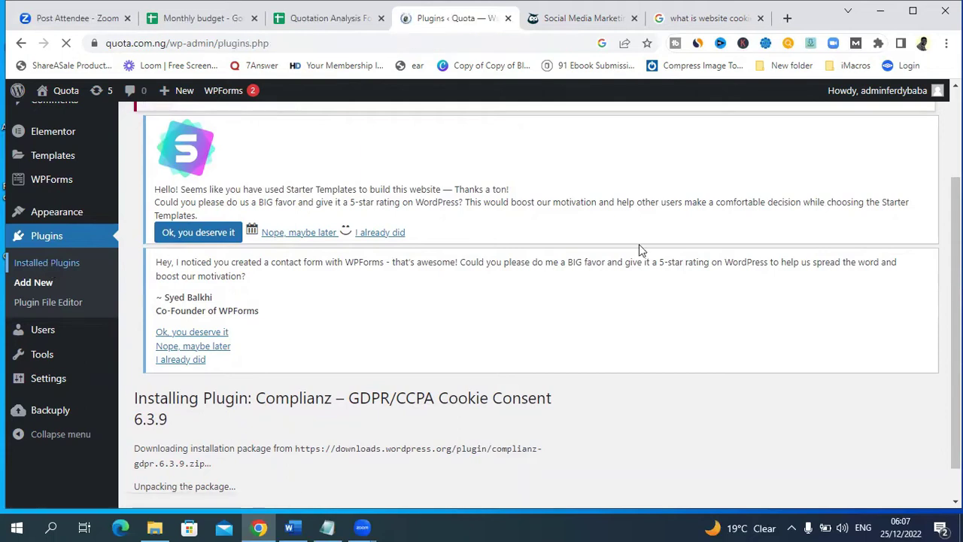
{"action": "scroll", "coordinate": [526, 301], "scroll_direction": "down", "scroll_amount": 5}
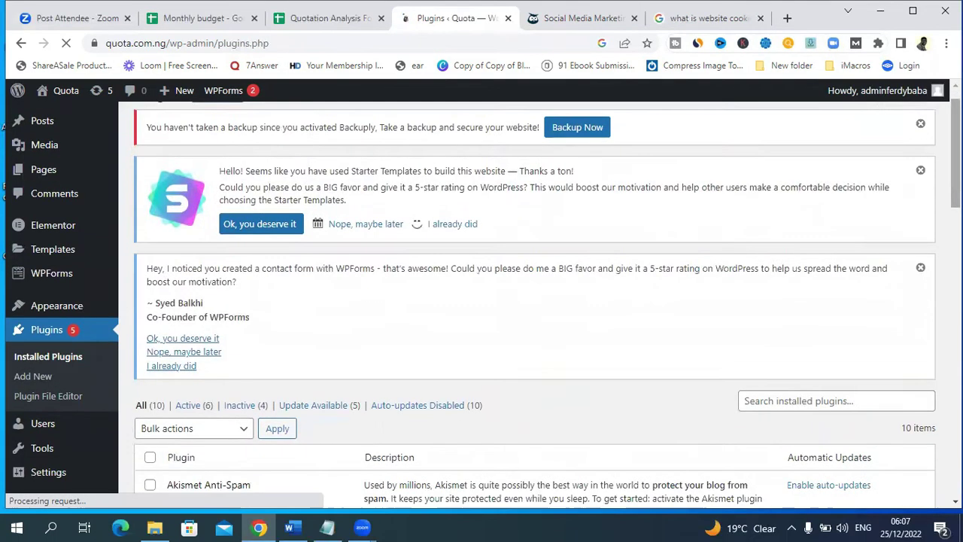
{"action": "scroll", "coordinate": [527, 300], "scroll_direction": "down", "scroll_amount": 2}
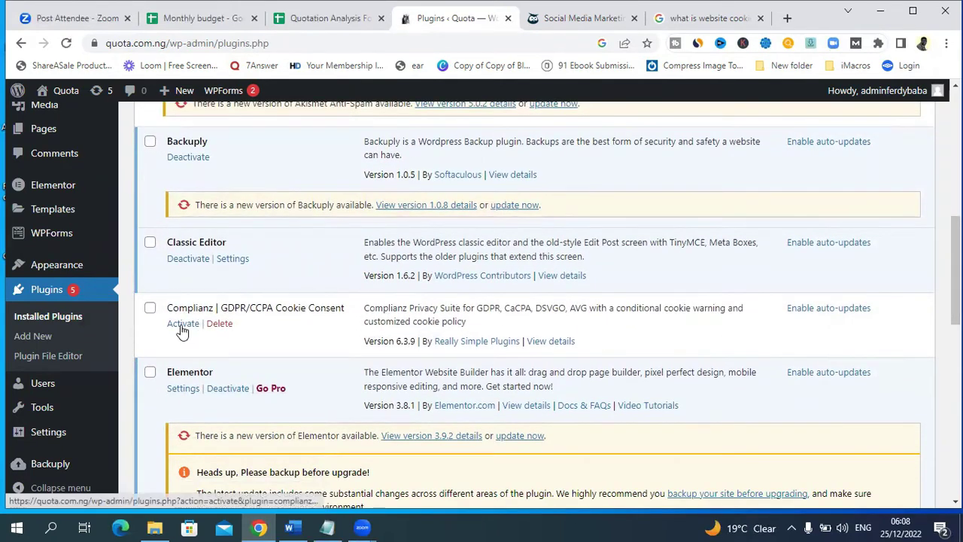
{"action": "left_click", "coordinate": [181, 324]}
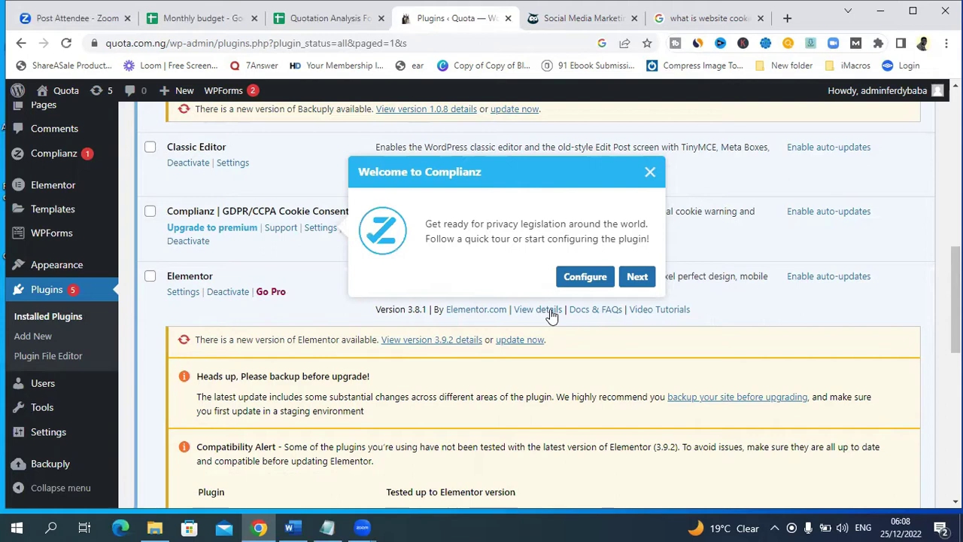
Start configuring Complianz and choose GDPR (European Union) as the default privacy law for worldwide visitors.
{"action": "left_click", "coordinate": [580, 278]}
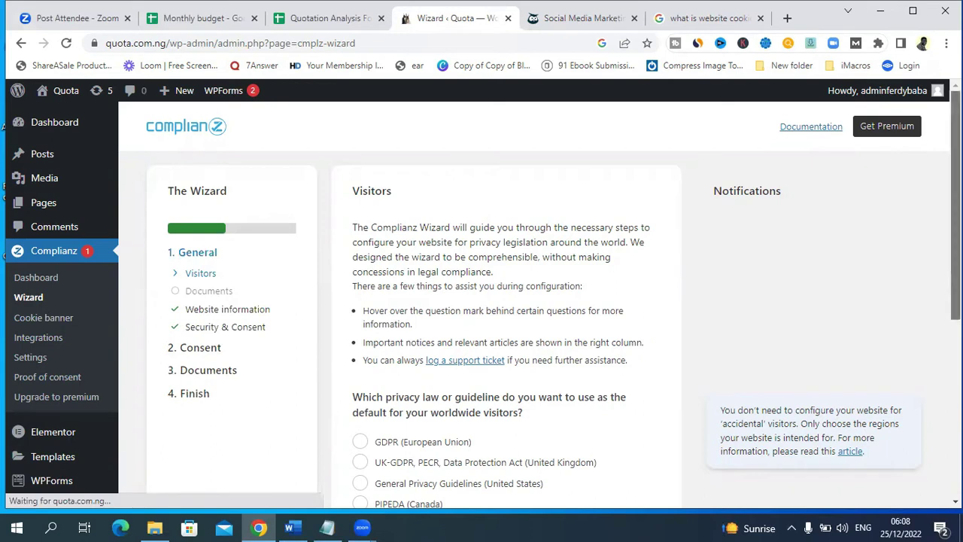
{"action": "scroll", "coordinate": [481, 300], "scroll_direction": "down", "scroll_amount": 1}
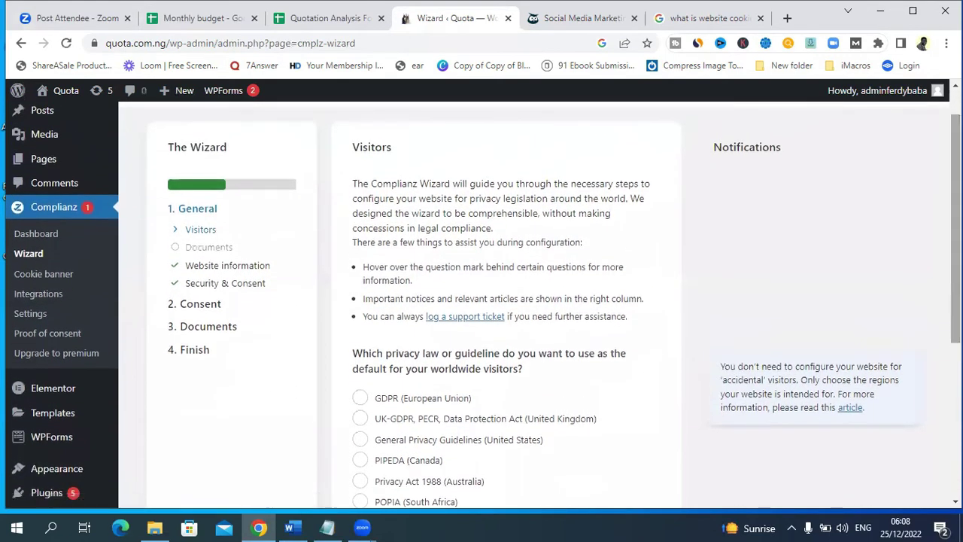
{"action": "left_click", "coordinate": [217, 209]}
{"action": "scroll", "coordinate": [501, 231], "scroll_direction": "down", "scroll_amount": 2}
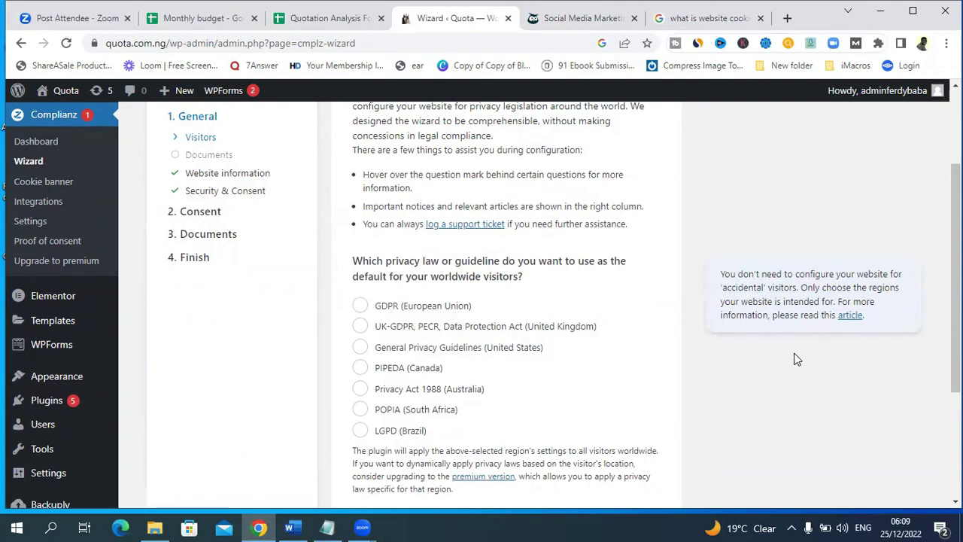
{"action": "scroll", "coordinate": [955, 286], "scroll_direction": "down", "scroll_amount": 1}
{"action": "scroll", "coordinate": [481, 304], "scroll_direction": "down", "scroll_amount": 2}
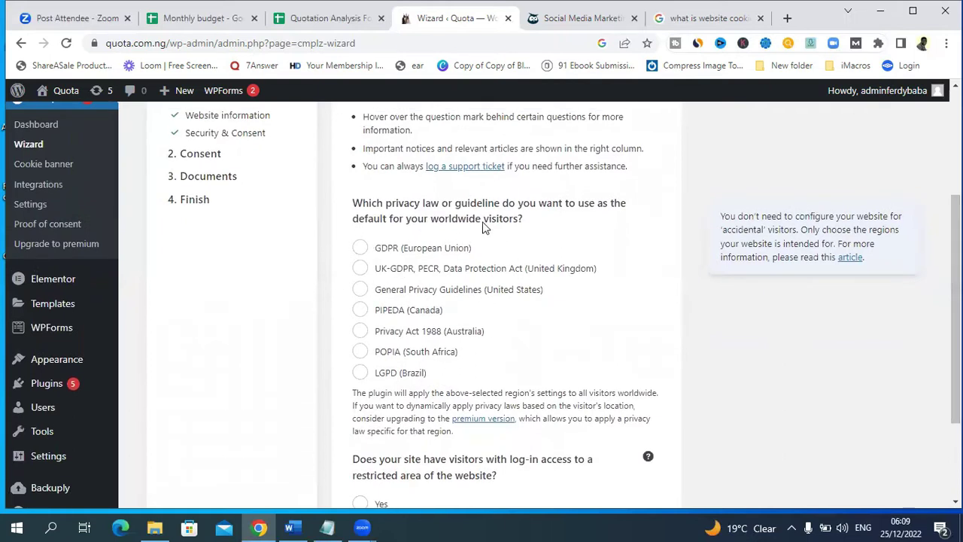
{"action": "left_click", "coordinate": [361, 249]}
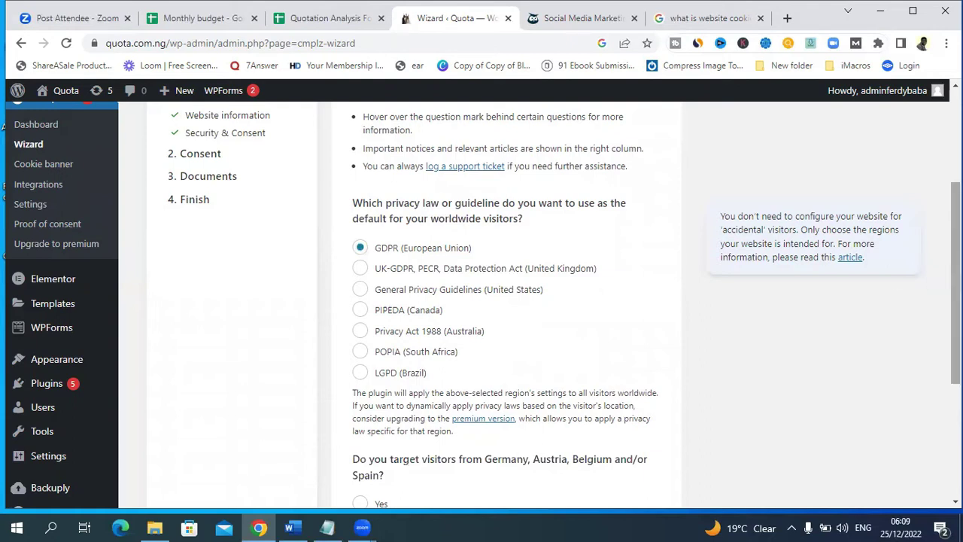
Answer Yes to targeting visitors from Germany, Austria, Belgium or Spain and No to restricted log-in access, and save and continue.
{"action": "scroll", "coordinate": [502, 357], "scroll_direction": "down", "scroll_amount": 3}
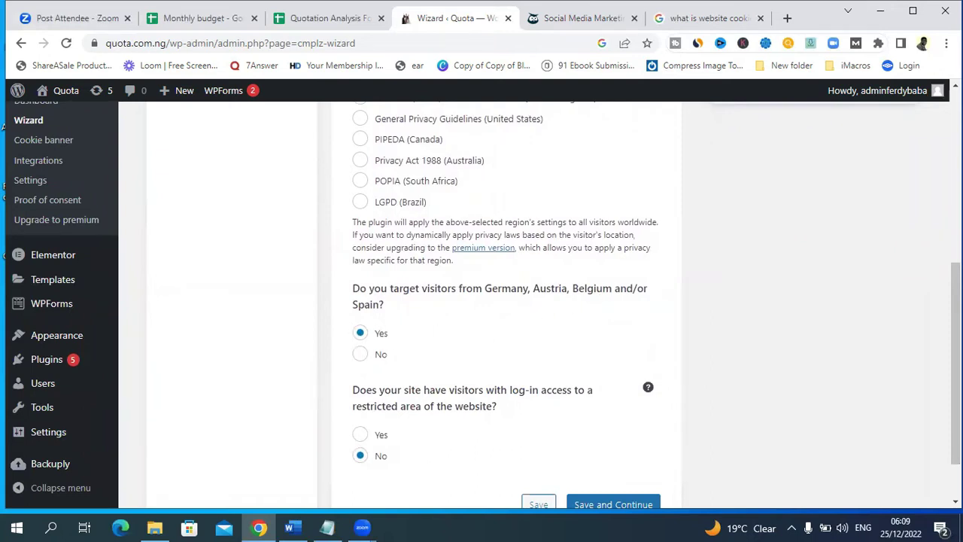
{"action": "scroll", "coordinate": [505, 300], "scroll_direction": "down", "scroll_amount": 1}
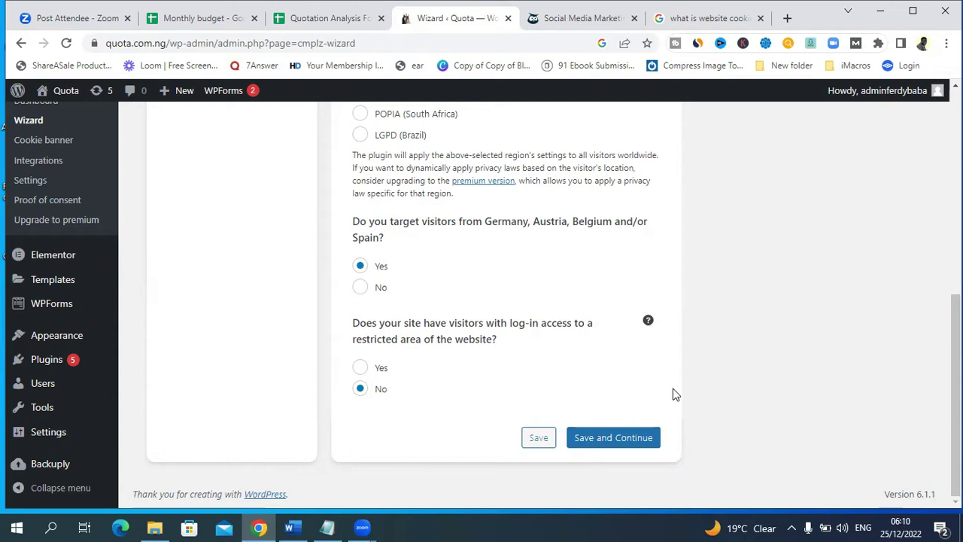
{"action": "left_click", "coordinate": [624, 441]}
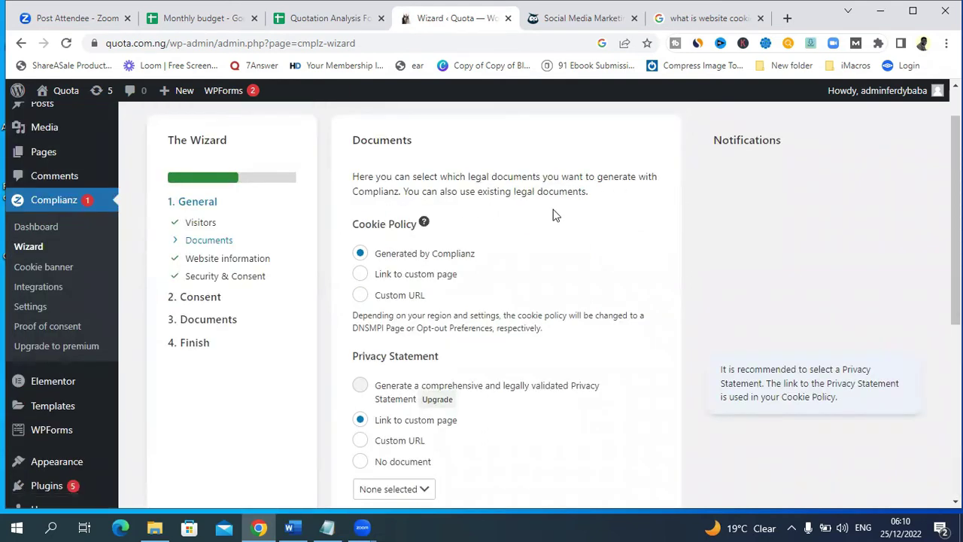
Link the privacy statement to the custom page Home, and save the Documents settings to continue to the website information.
{"action": "scroll", "coordinate": [956, 226], "scroll_direction": "down", "scroll_amount": 1}
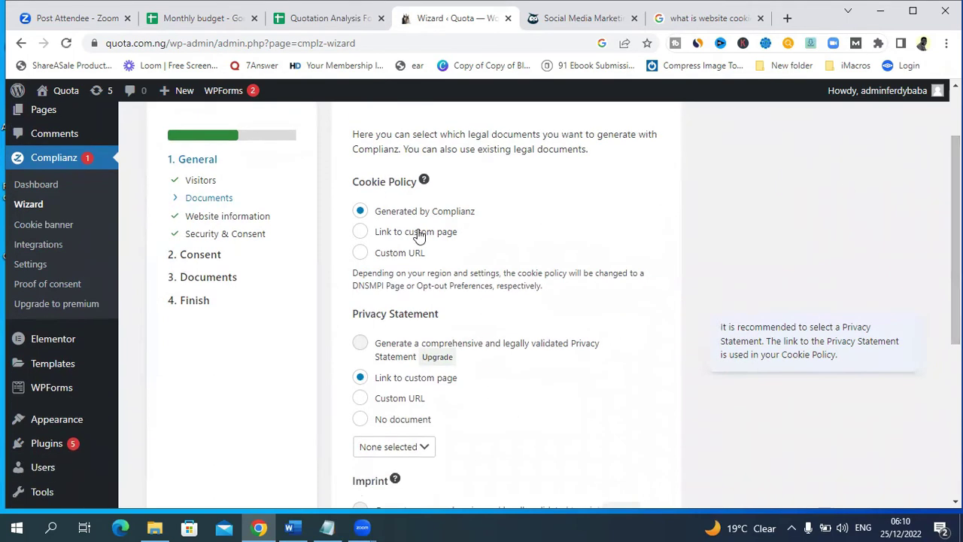
{"action": "key", "text": "super+Up"}
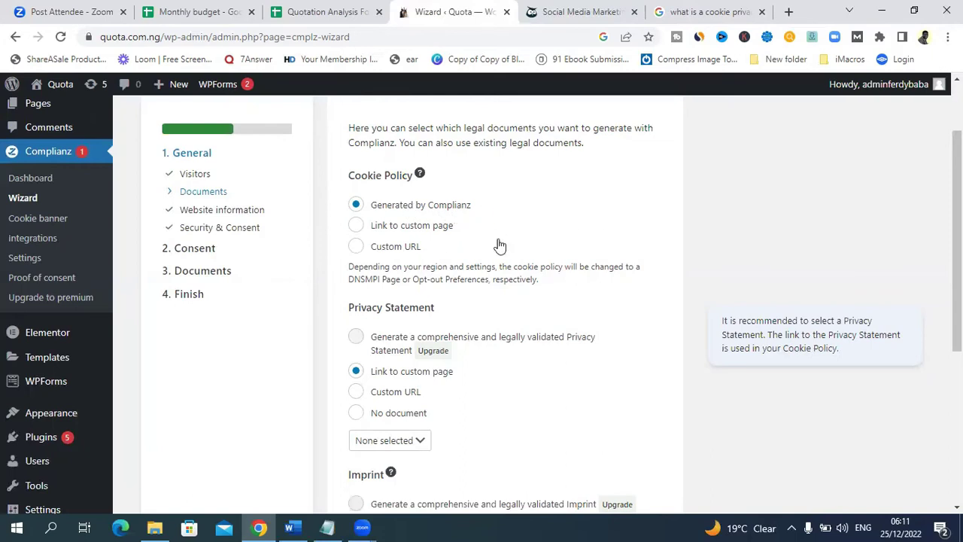
{"action": "left_click_drag", "start_coordinate": [956, 240], "coordinate": [956, 305]}
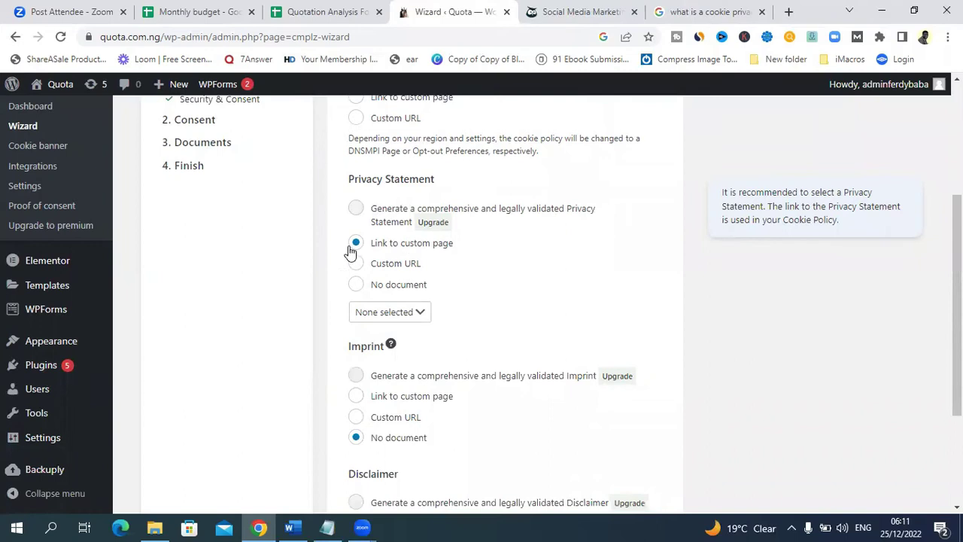
{"action": "left_click", "coordinate": [419, 315]}
{"action": "left_click", "coordinate": [419, 314]}
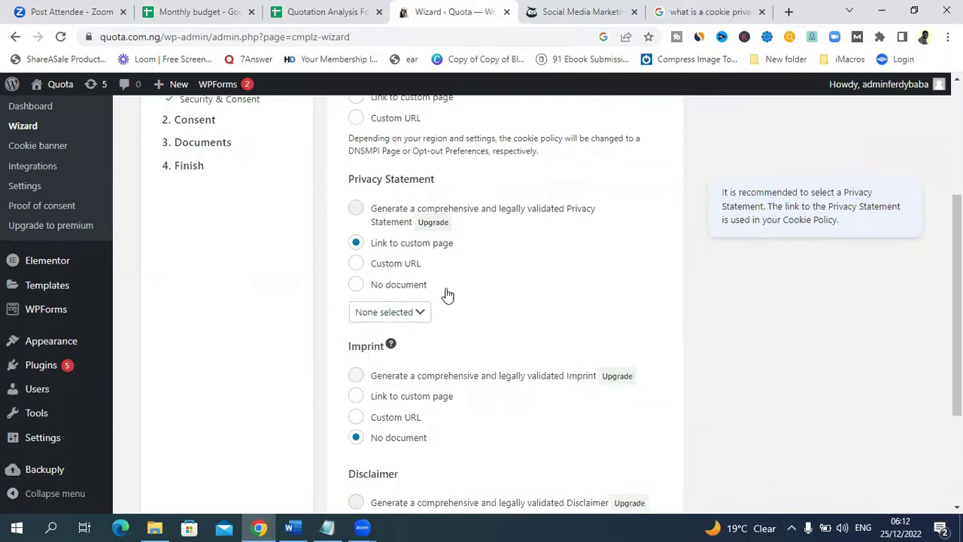
{"action": "left_click", "coordinate": [385, 316]}
{"action": "left_click", "coordinate": [377, 380]}
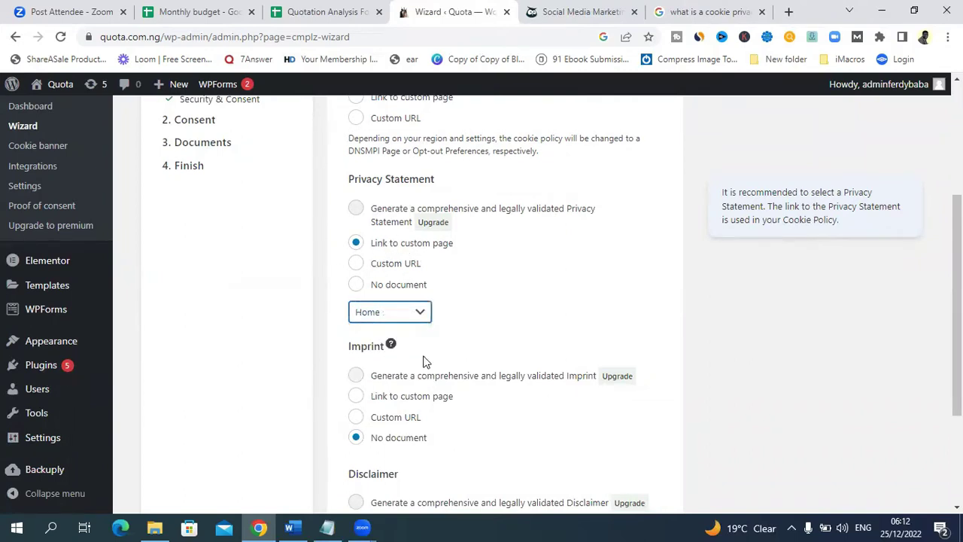
{"action": "scroll", "coordinate": [910, 282], "scroll_direction": "down", "scroll_amount": 2}
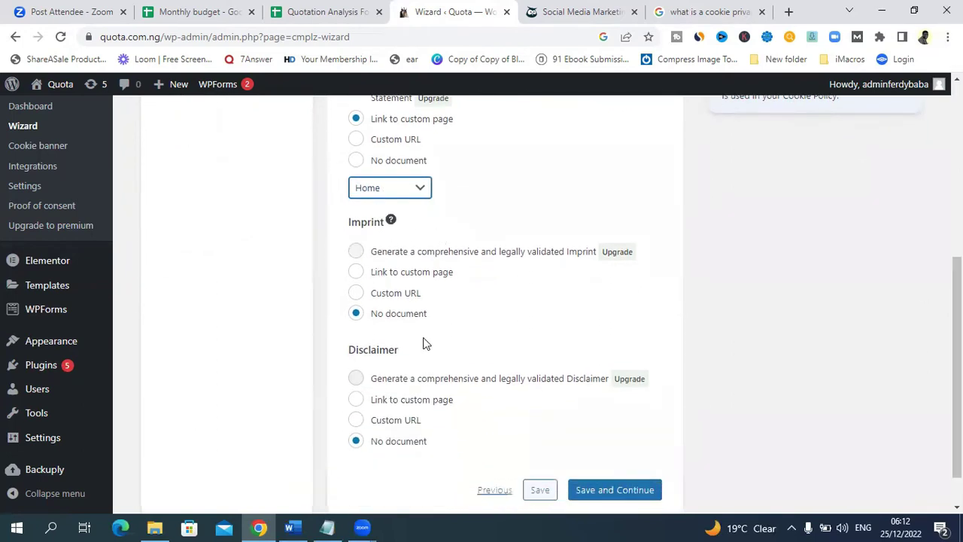
{"action": "scroll", "coordinate": [585, 384], "scroll_direction": "down", "scroll_amount": 1}
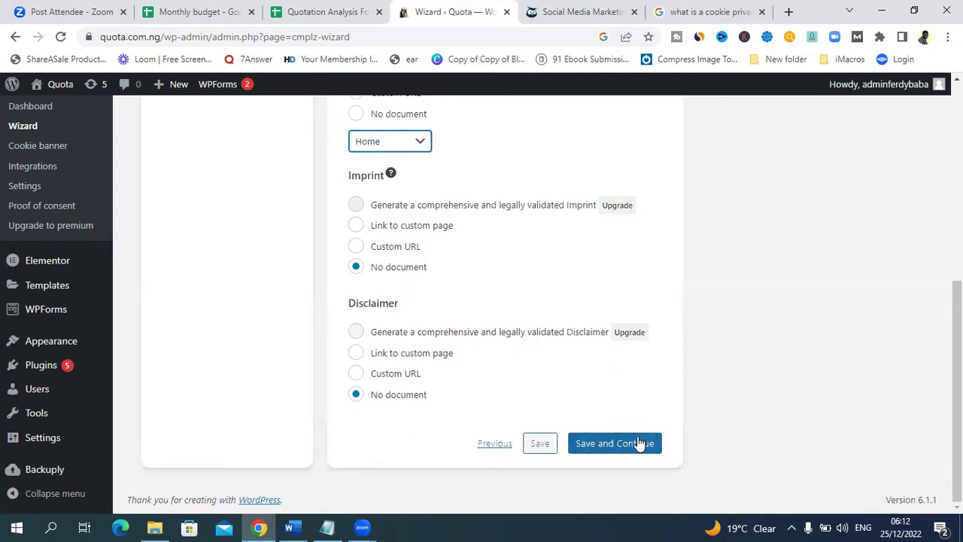
{"action": "left_click", "coordinate": [612, 448]}
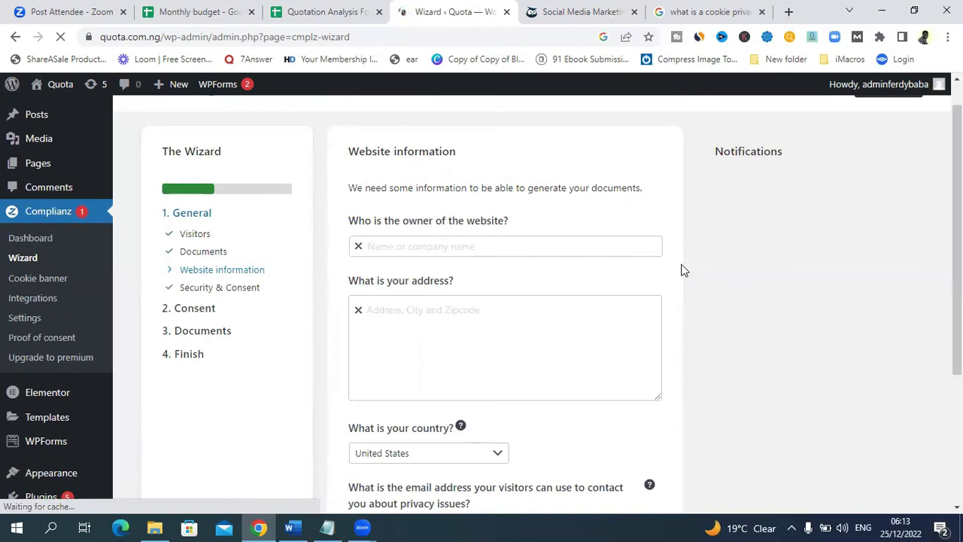
Fill in the website information with owner Floodgates Digital Services, the address, country Nigeria, contact e-mail and telephone number, and save and continue.
{"action": "scroll", "coordinate": [683, 270], "scroll_direction": "down", "scroll_amount": 2}
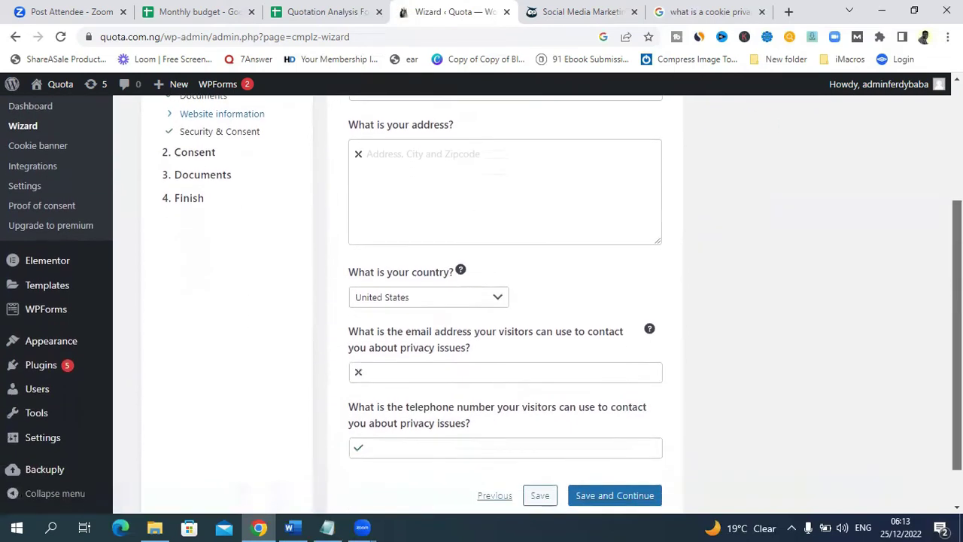
{"action": "scroll", "coordinate": [504, 300], "scroll_direction": "down", "scroll_amount": 1}
{"action": "scroll", "coordinate": [504, 300], "scroll_direction": "up", "scroll_amount": 5}
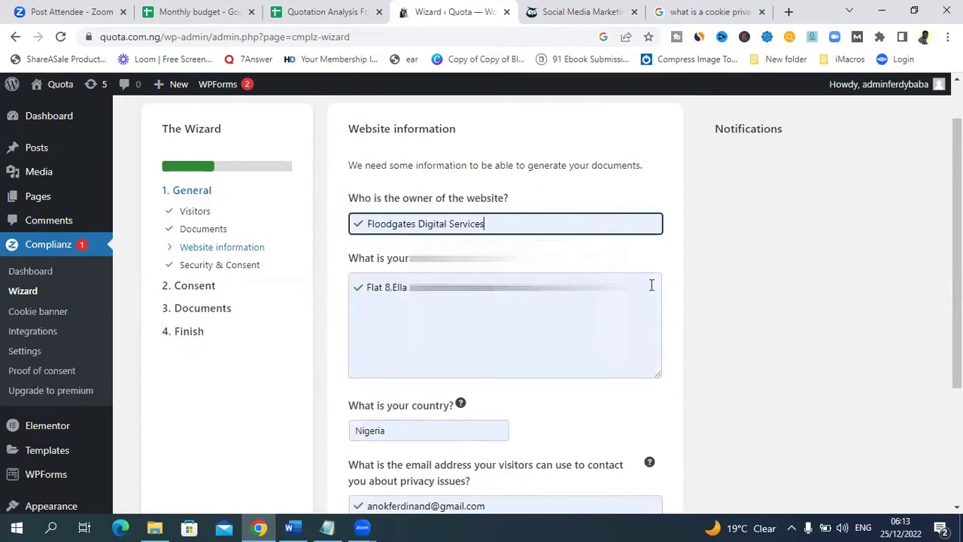
{"action": "scroll", "coordinate": [651, 285], "scroll_direction": "down", "scroll_amount": 4}
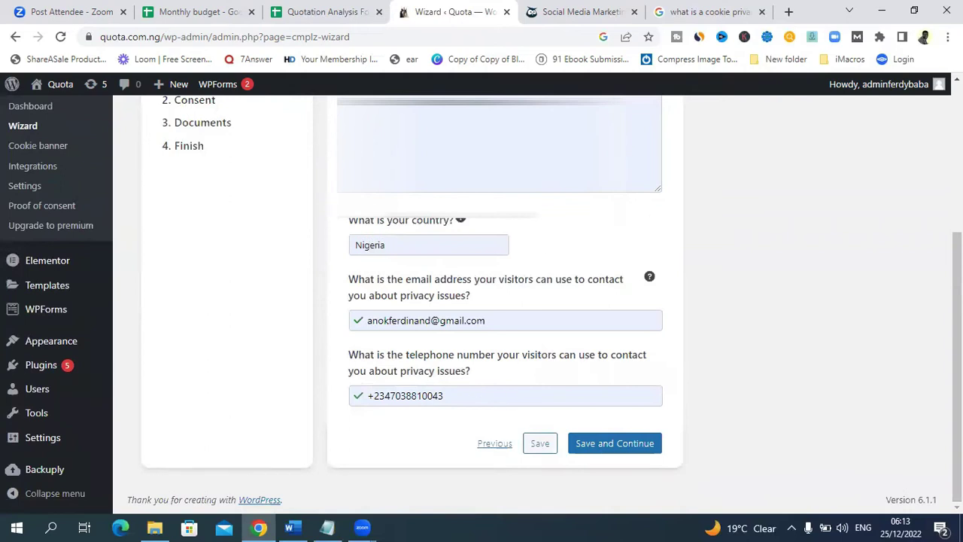
{"action": "left_click", "coordinate": [610, 449]}
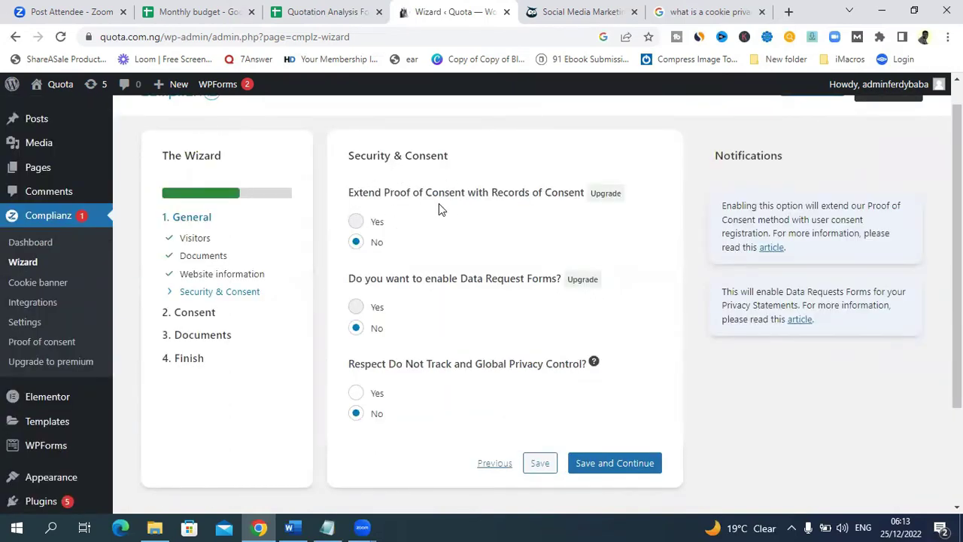
Save the Security & Consent section with every answer at No, run the cookie scan, and save and continue to Statistics.
{"action": "scroll", "coordinate": [482, 301], "scroll_direction": "down", "scroll_amount": 1}
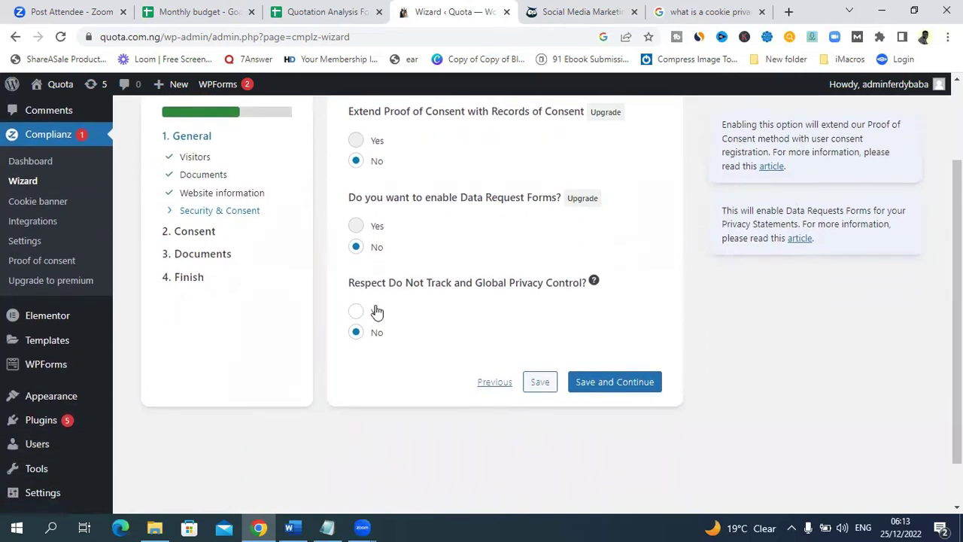
{"action": "left_click", "coordinate": [615, 385]}
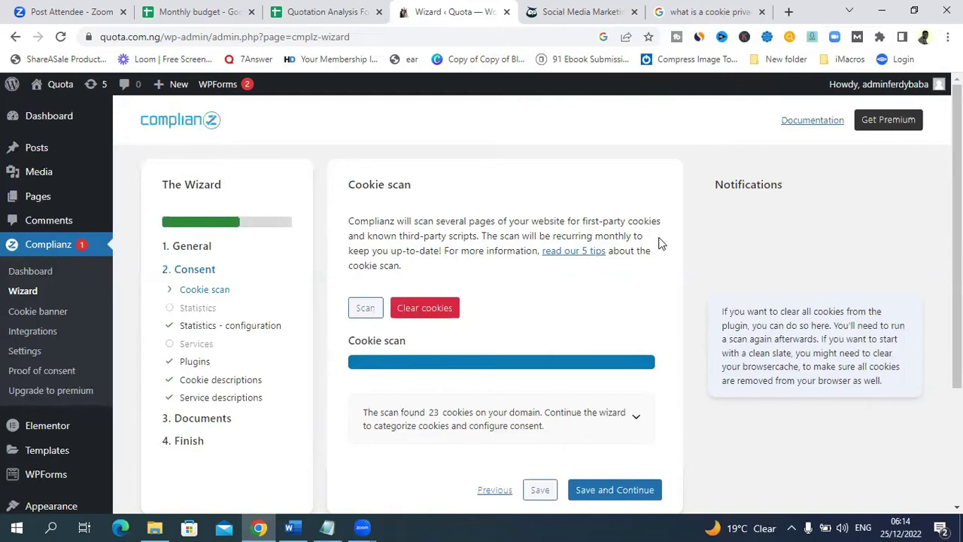
{"action": "left_click", "coordinate": [366, 311]}
{"action": "scroll", "coordinate": [797, 218], "scroll_direction": "down", "scroll_amount": 1}
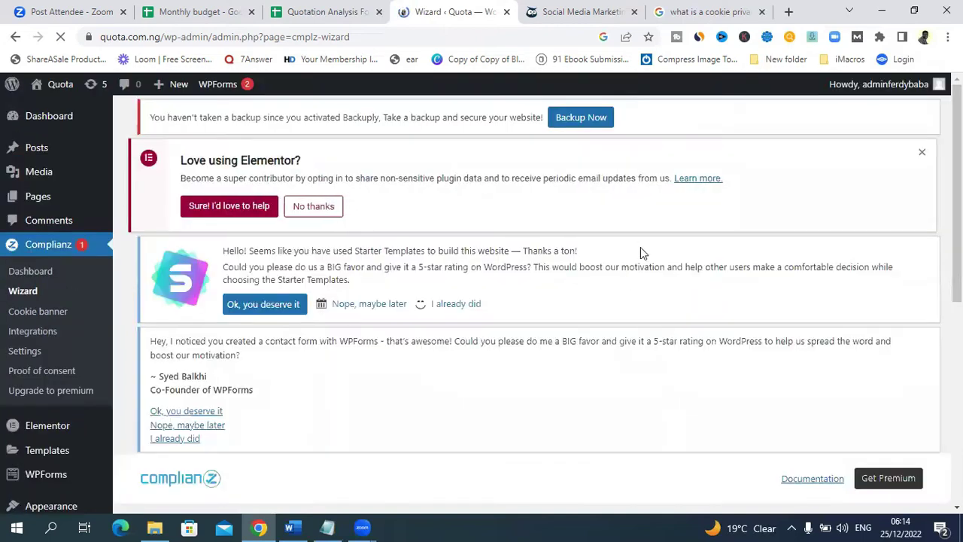
{"action": "scroll", "coordinate": [481, 301], "scroll_direction": "down", "scroll_amount": 2}
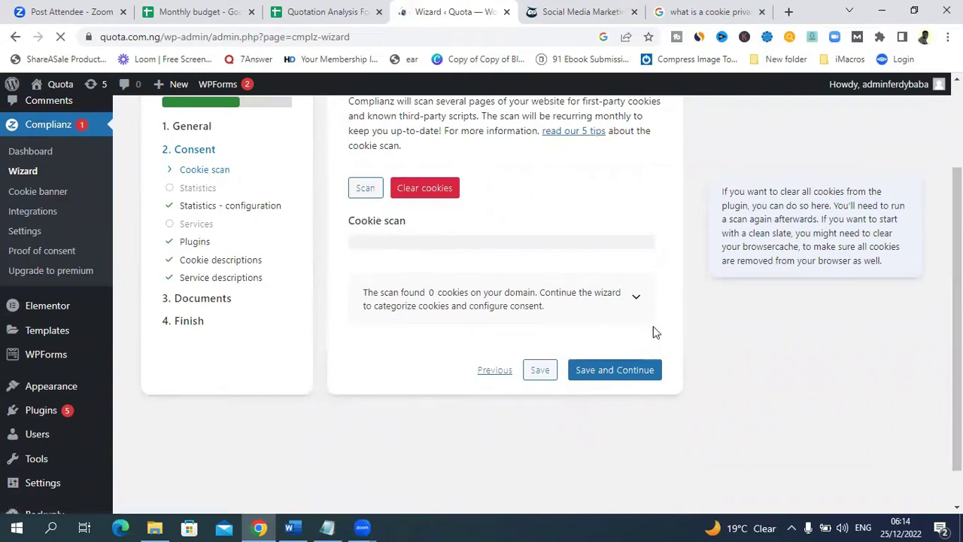
{"action": "left_click", "coordinate": [613, 379]}
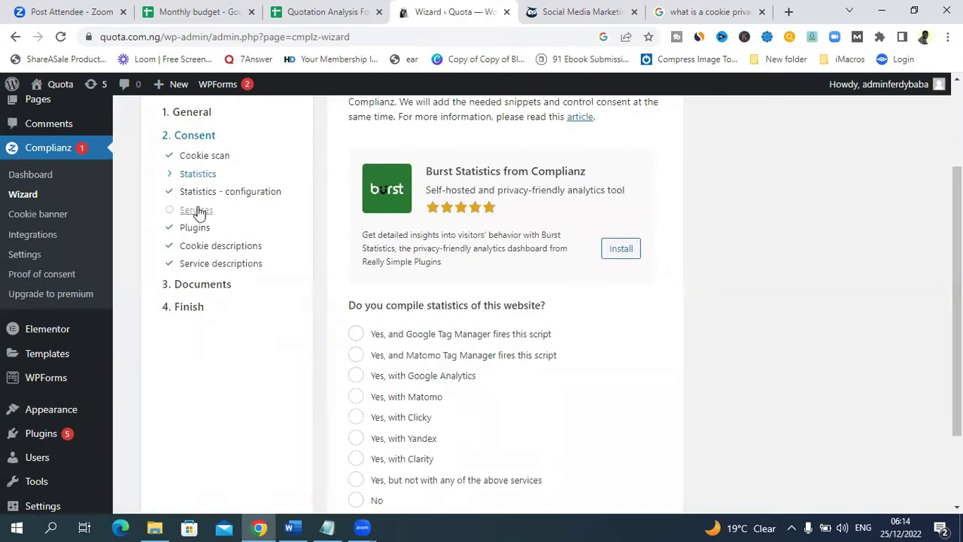
Skip to the Services section of the wizard and select YouTube among the third-party services used on the site.
{"action": "left_click", "coordinate": [196, 214]}
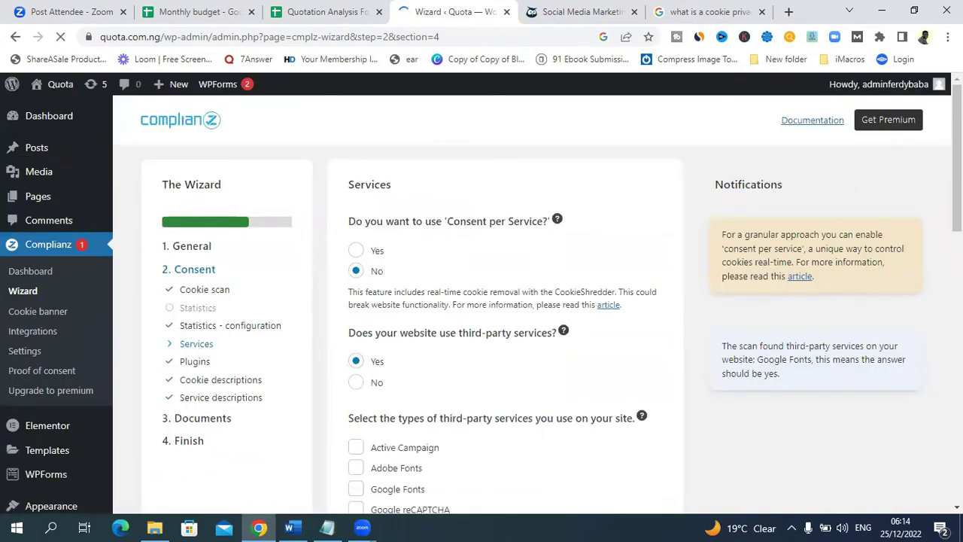
{"action": "scroll", "coordinate": [481, 300], "scroll_direction": "down", "scroll_amount": 5}
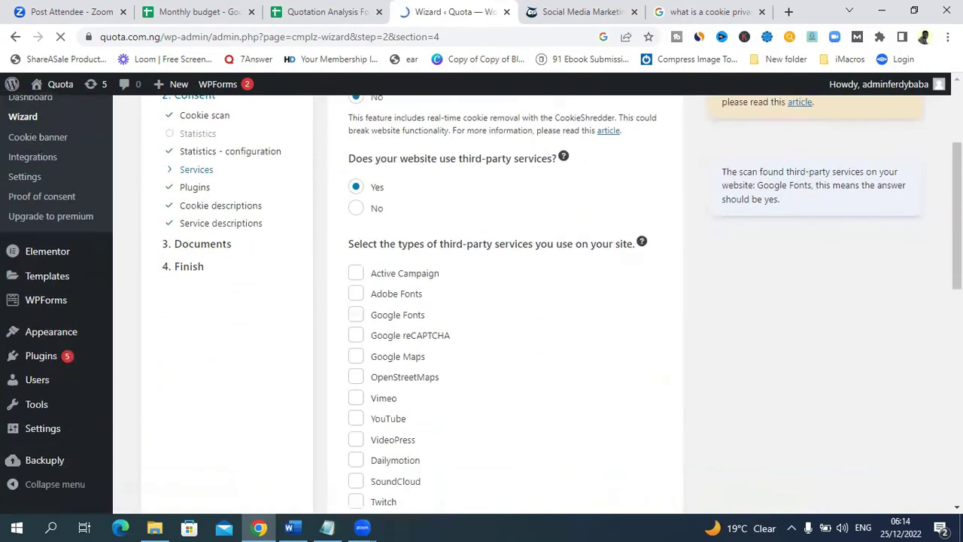
{"action": "scroll", "coordinate": [482, 301], "scroll_direction": "down", "scroll_amount": 4}
{"action": "scroll", "coordinate": [482, 301], "scroll_direction": "up", "scroll_amount": 5}
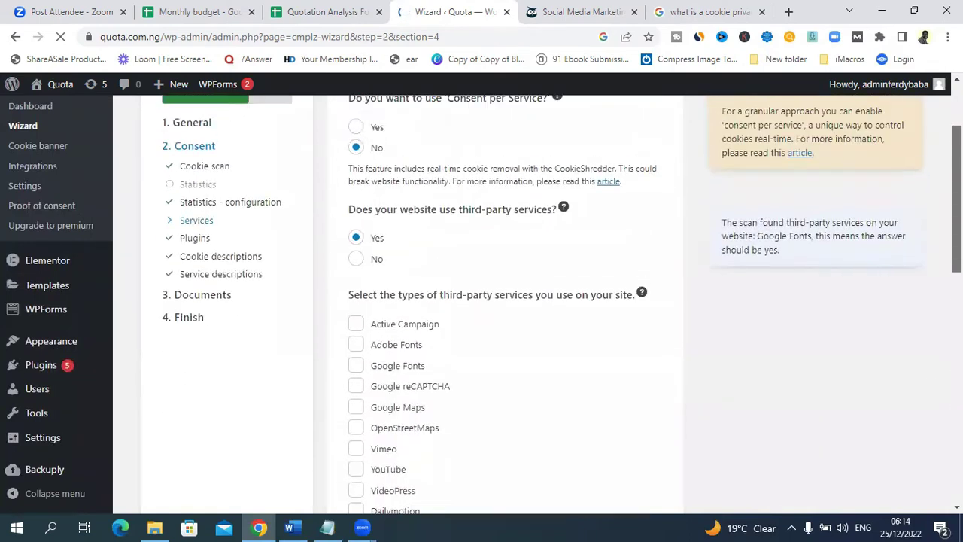
{"action": "scroll", "coordinate": [937, 148], "scroll_direction": "up", "scroll_amount": 2}
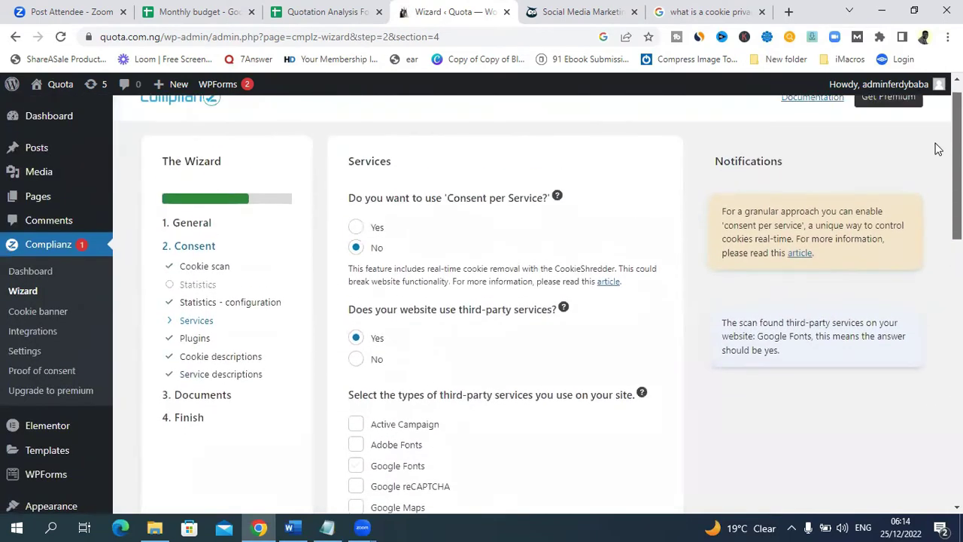
{"action": "scroll", "coordinate": [938, 148], "scroll_direction": "down", "scroll_amount": 1}
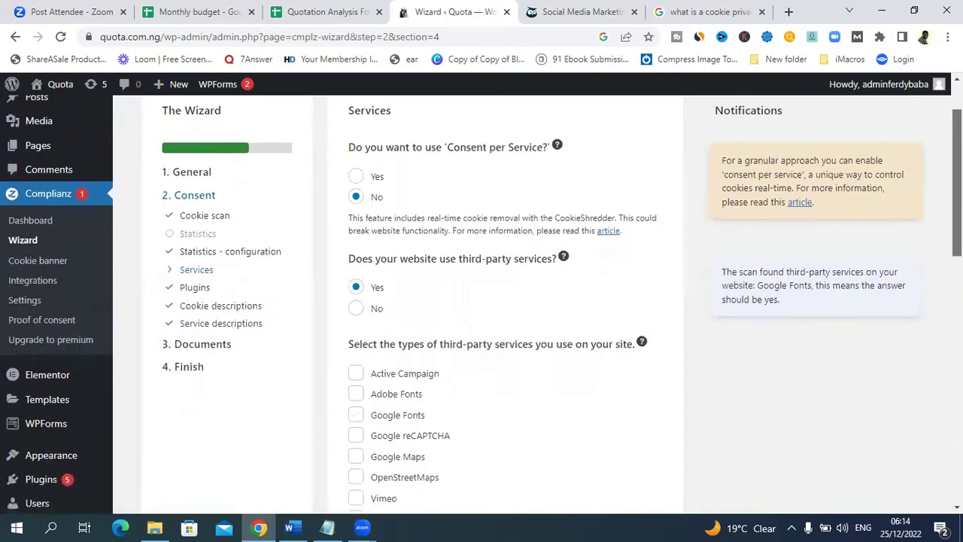
{"action": "scroll", "coordinate": [527, 226], "scroll_direction": "down", "scroll_amount": 1}
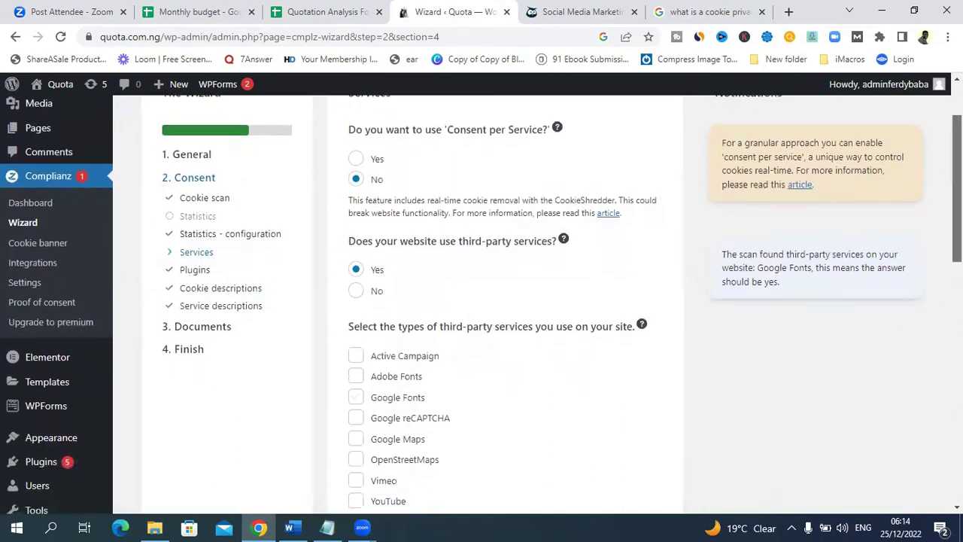
{"action": "scroll", "coordinate": [604, 251], "scroll_direction": "down", "scroll_amount": 2}
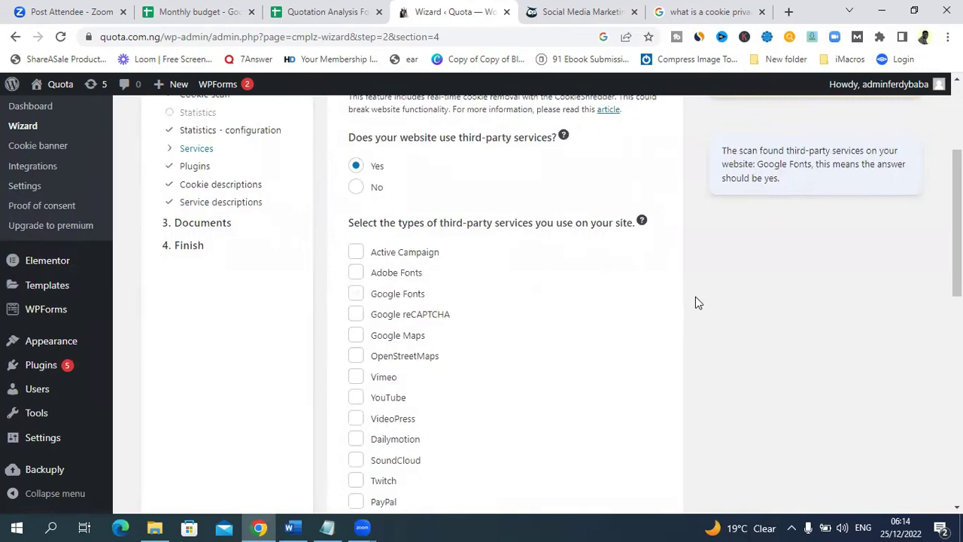
{"action": "left_click_drag", "start_coordinate": [957, 225], "coordinate": [956, 312]}
{"action": "scroll", "coordinate": [481, 300], "scroll_direction": "up", "scroll_amount": 3}
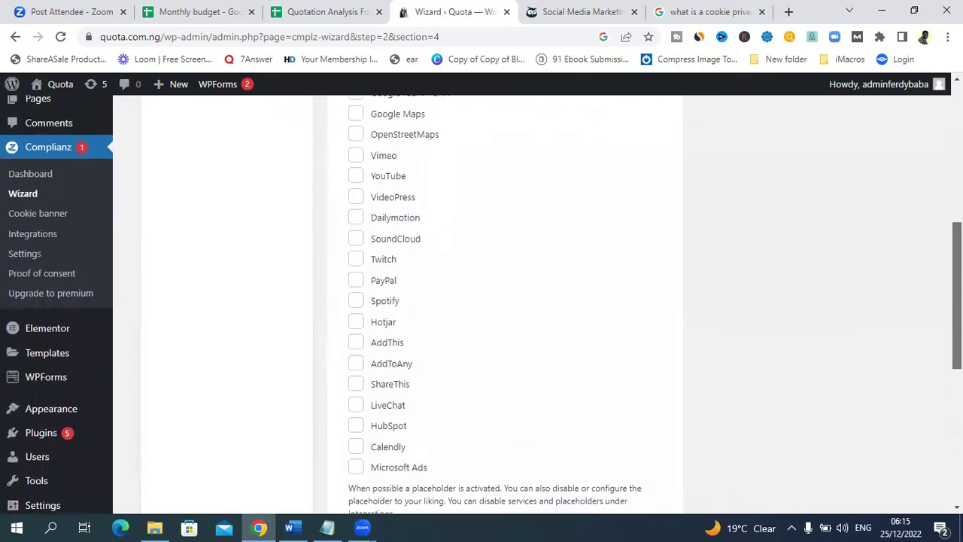
{"action": "scroll", "coordinate": [482, 301], "scroll_direction": "up", "scroll_amount": 2}
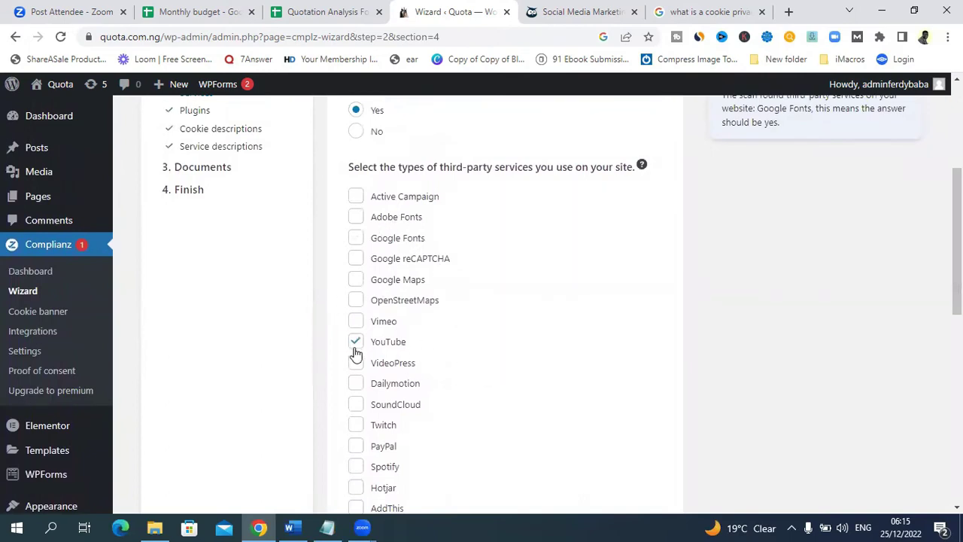
Answer Yes to embedded social media content and select Facebook, Instagram and LinkedIn as the social media used.
{"action": "scroll", "coordinate": [957, 301], "scroll_direction": "down", "scroll_amount": 3}
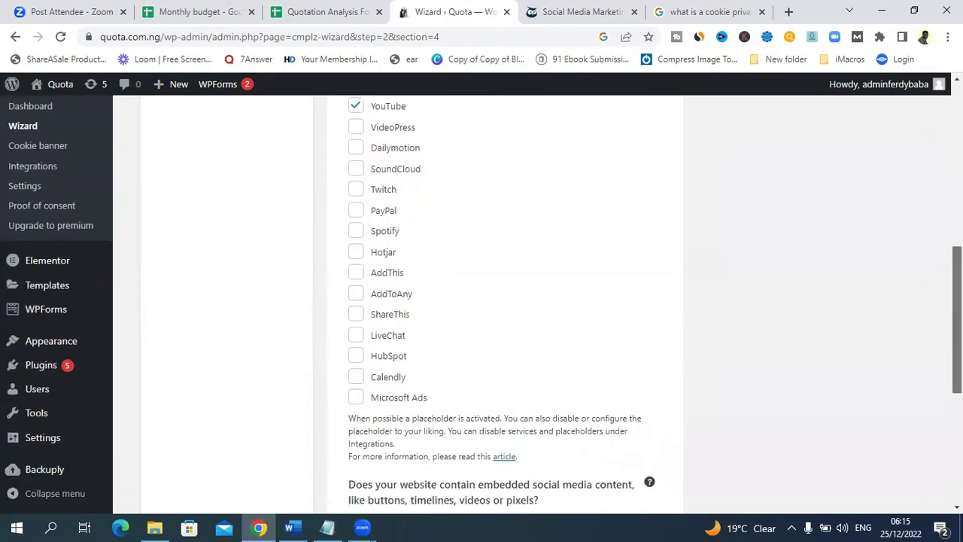
{"action": "scroll", "coordinate": [957, 316], "scroll_direction": "down", "scroll_amount": 1}
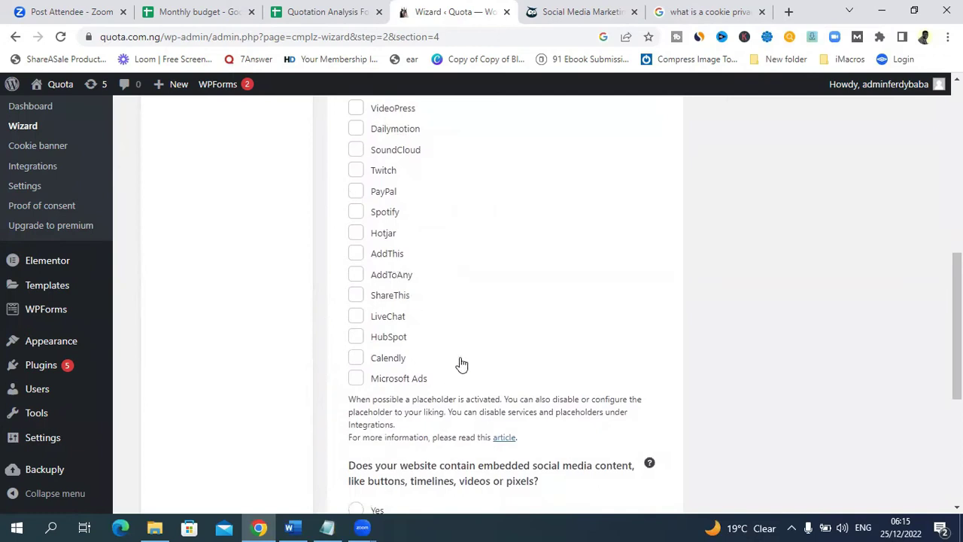
{"action": "scroll", "coordinate": [957, 323], "scroll_direction": "down", "scroll_amount": 4}
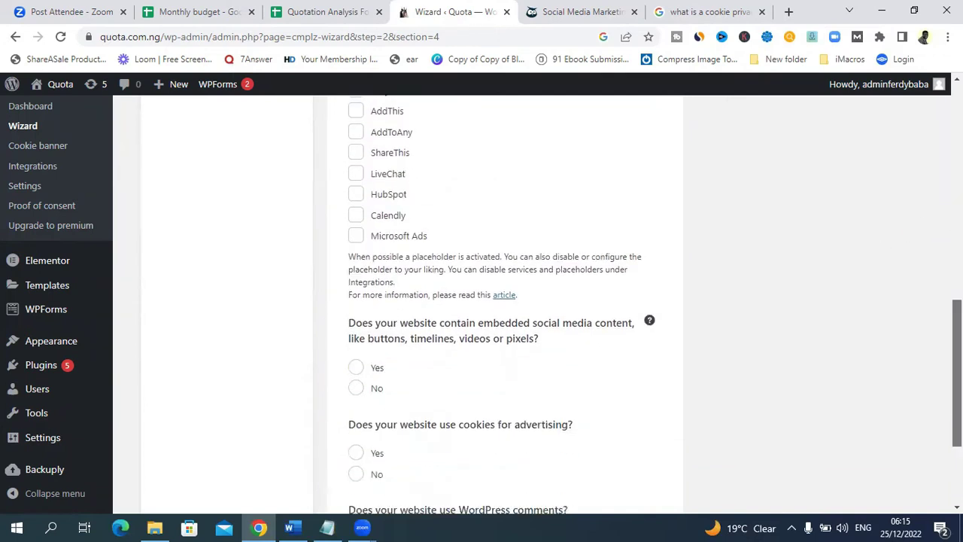
{"action": "scroll", "coordinate": [957, 421], "scroll_direction": "up", "scroll_amount": 1}
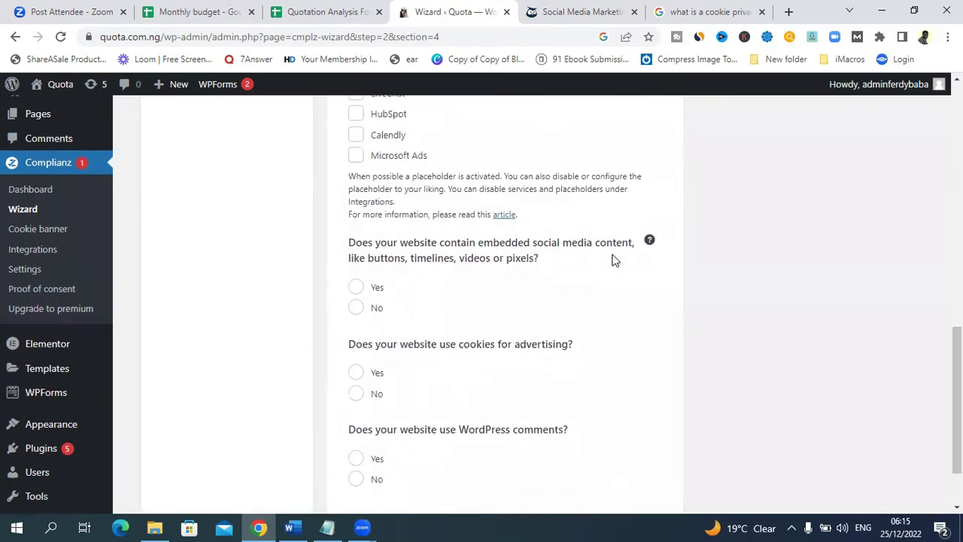
{"action": "left_click", "coordinate": [356, 288]}
{"action": "scroll", "coordinate": [449, 279], "scroll_direction": "down", "scroll_amount": 2}
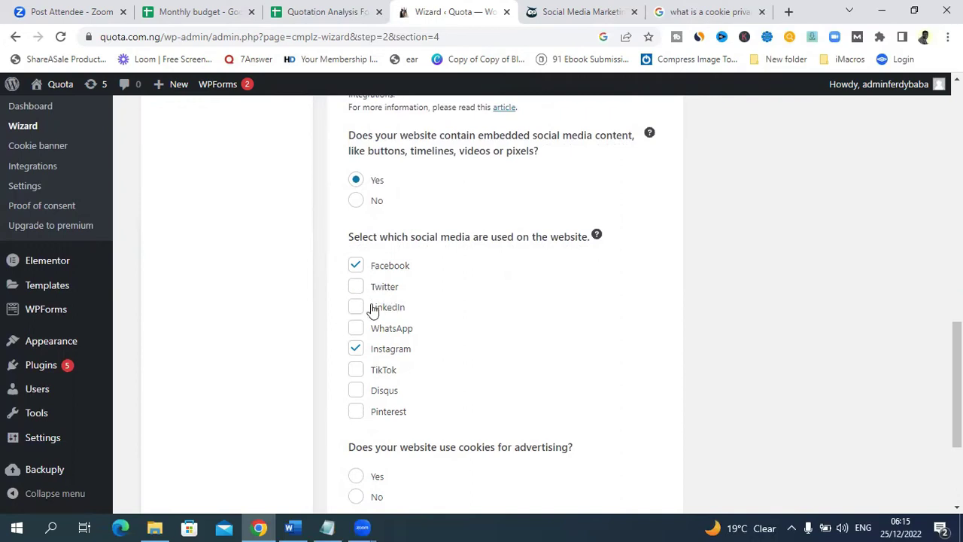
{"action": "left_click", "coordinate": [355, 307]}
{"action": "scroll", "coordinate": [411, 278], "scroll_direction": "down", "scroll_amount": 3}
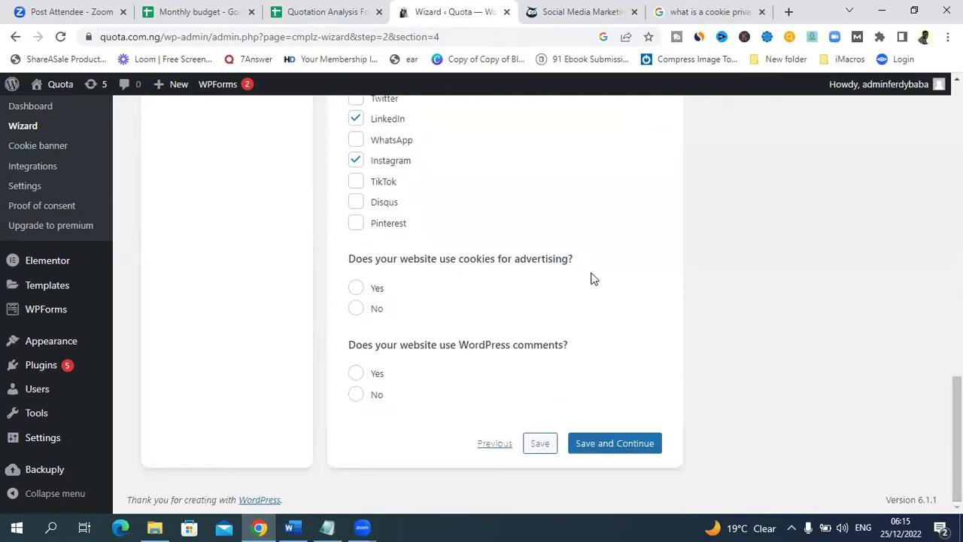
Answer Yes to using cookies for advertising and Yes to using them to show personalized ads.
{"action": "left_click", "coordinate": [357, 289]}
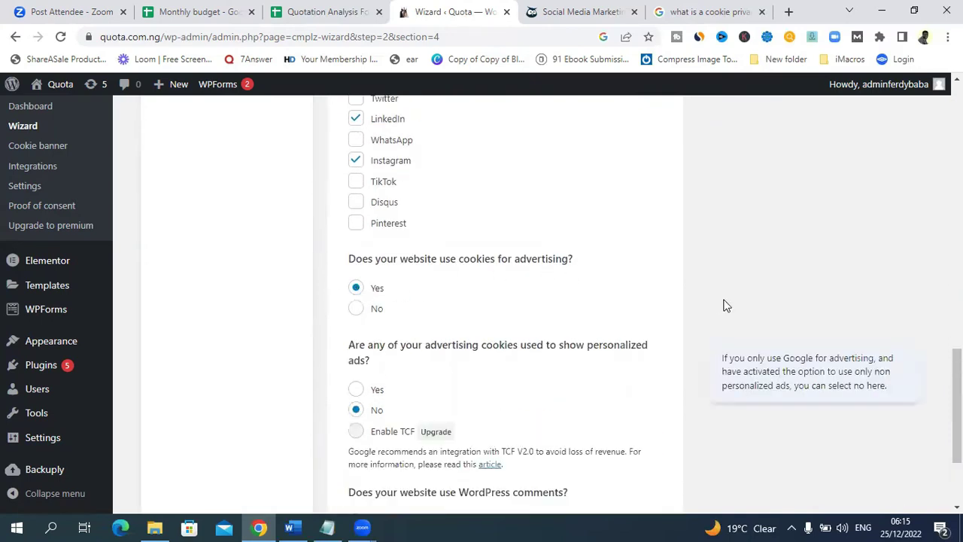
{"action": "scroll", "coordinate": [430, 292], "scroll_direction": "down", "scroll_amount": 2}
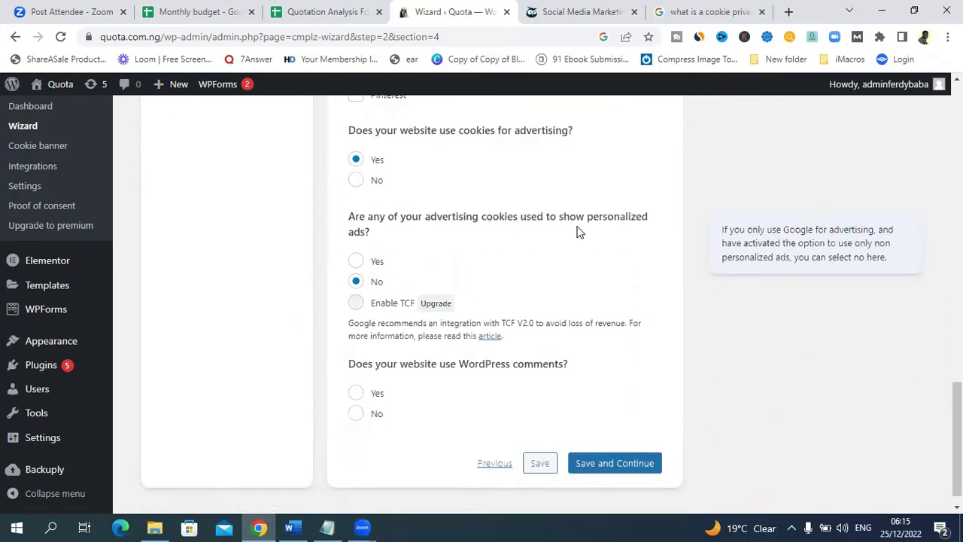
{"action": "left_click", "coordinate": [355, 262]}
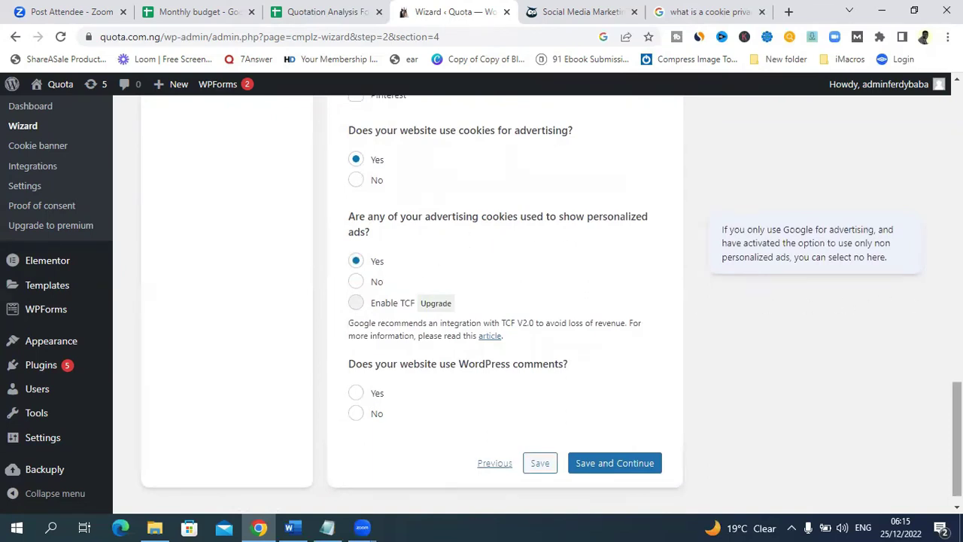
Answer Yes to using WordPress comments, keep personal data storage by comments disabled, and save and continue.
{"action": "scroll", "coordinate": [537, 422], "scroll_direction": "down", "scroll_amount": 1}
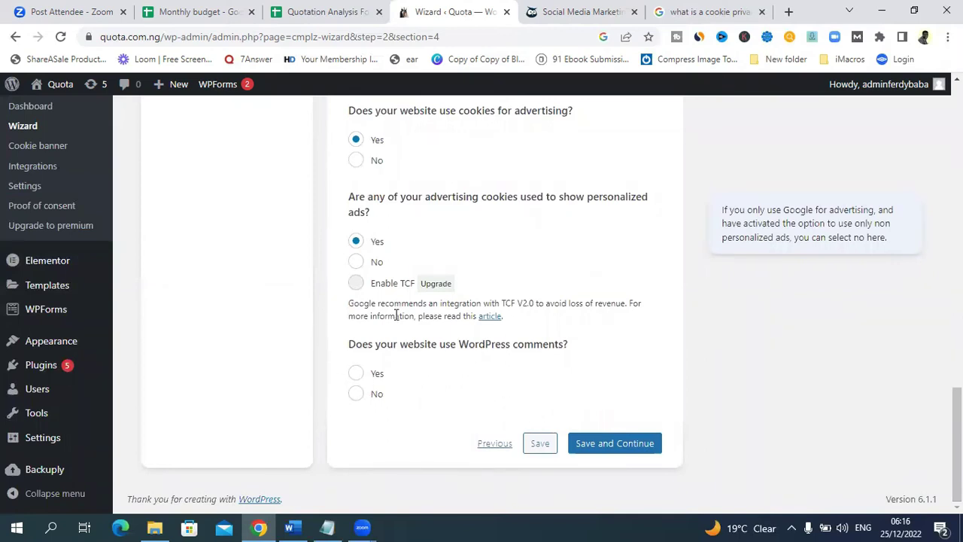
{"action": "left_click", "coordinate": [355, 374]}
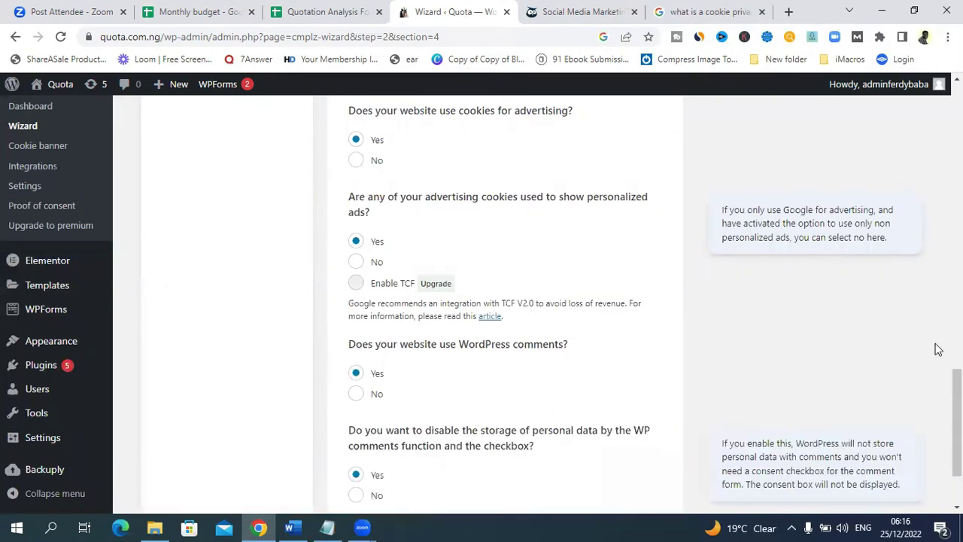
{"action": "scroll", "coordinate": [355, 373], "scroll_direction": "down", "scroll_amount": 2}
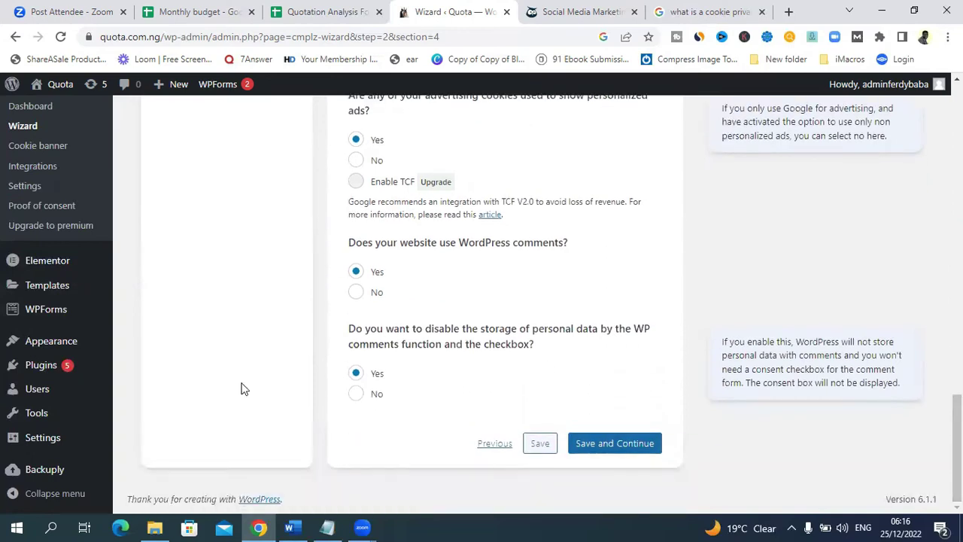
{"action": "left_click", "coordinate": [592, 456]}
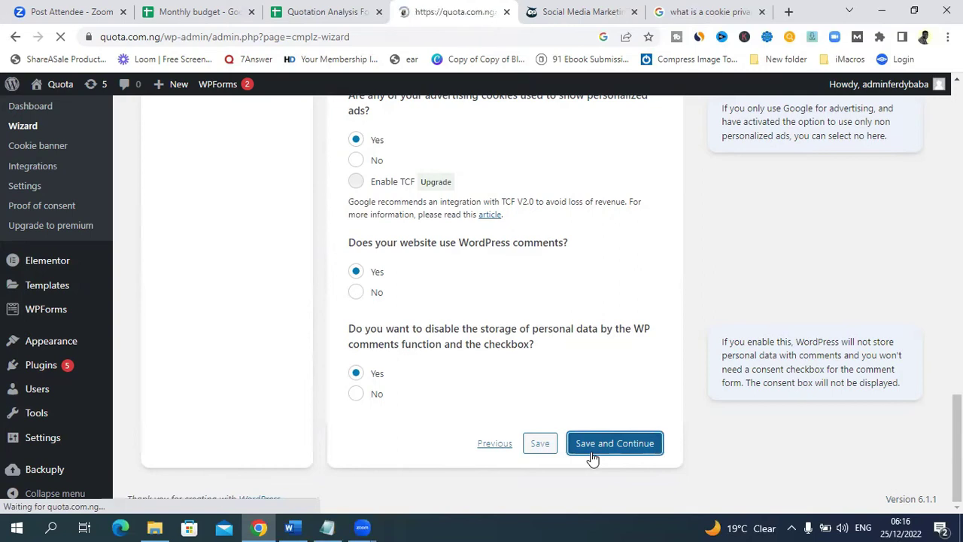
Accept the enabled plugin integrations for Elementor and WP Forms, and save and continue to the cookie descriptions.
{"action": "scroll", "coordinate": [482, 301], "scroll_direction": "down", "scroll_amount": 1}
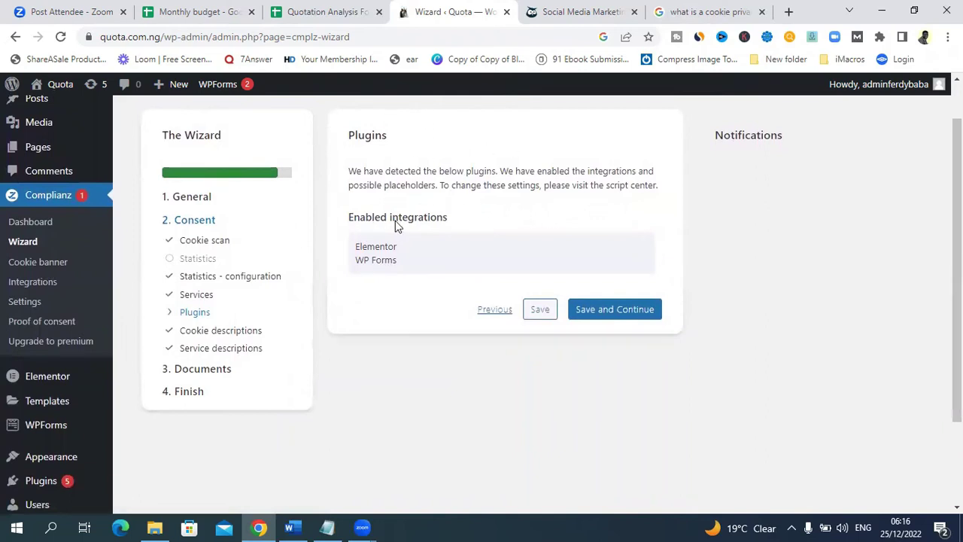
{"action": "left_click", "coordinate": [613, 313]}
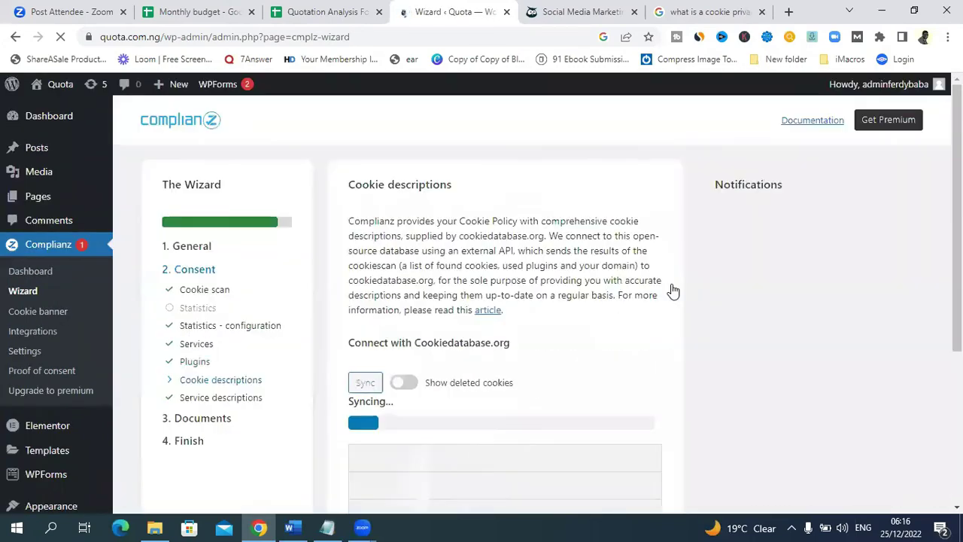
{"action": "scroll", "coordinate": [504, 301], "scroll_direction": "down", "scroll_amount": 3}
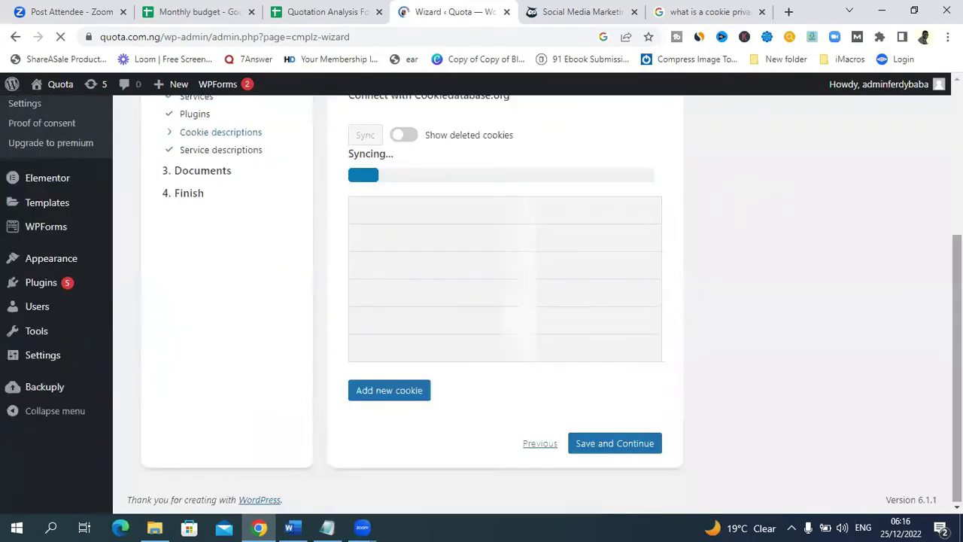
{"action": "scroll", "coordinate": [936, 220], "scroll_direction": "up", "scroll_amount": 1}
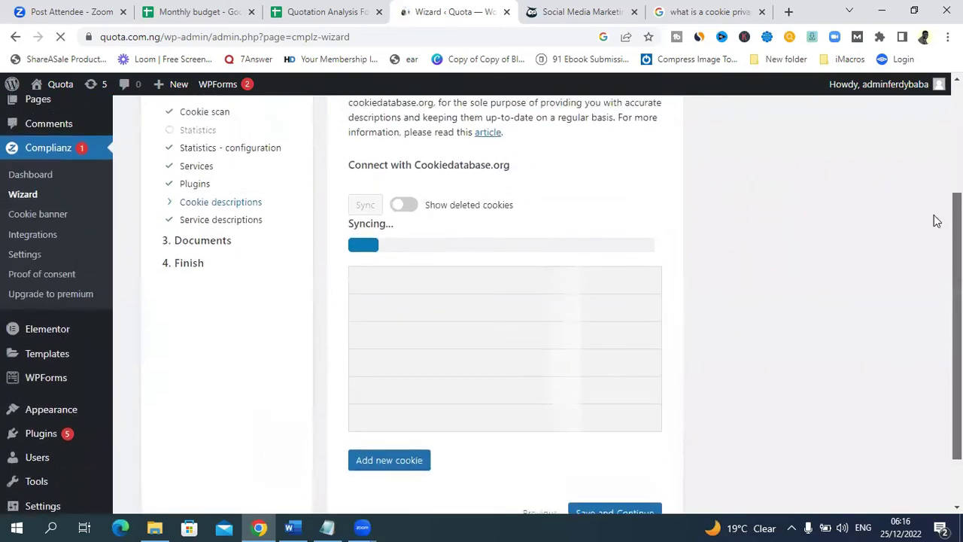
Review the cookies synced from cookiedatabase.org without editing them, and save and continue to the service descriptions.
{"action": "scroll", "coordinate": [937, 220], "scroll_direction": "up", "scroll_amount": 1}
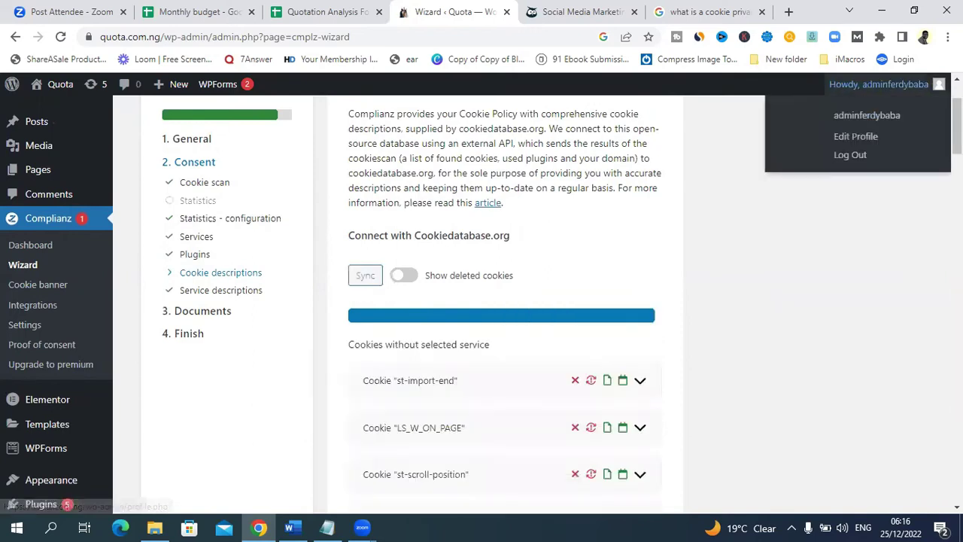
{"action": "scroll", "coordinate": [936, 216], "scroll_direction": "down", "scroll_amount": 3}
{"action": "scroll", "coordinate": [504, 301], "scroll_direction": "down", "scroll_amount": 20}
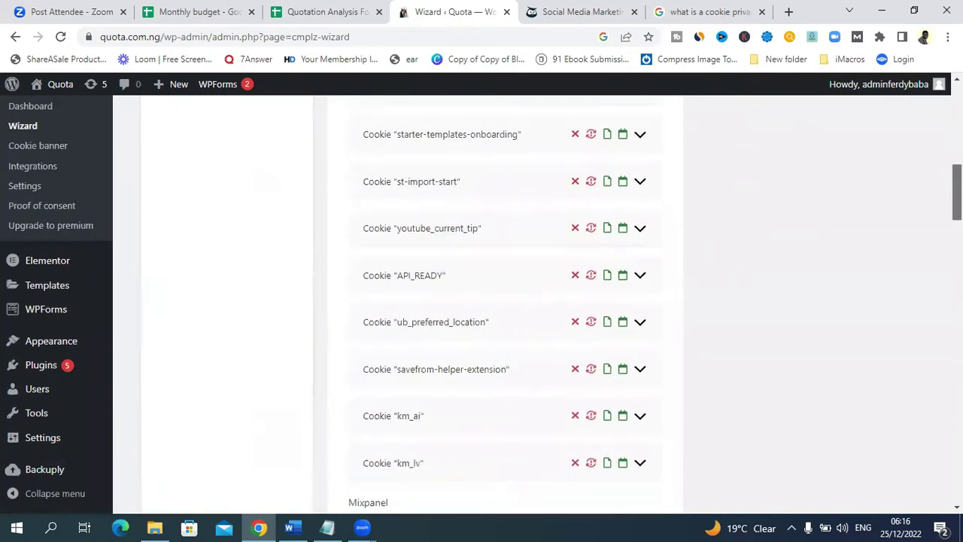
{"action": "scroll", "coordinate": [504, 301], "scroll_direction": "down", "scroll_amount": 2}
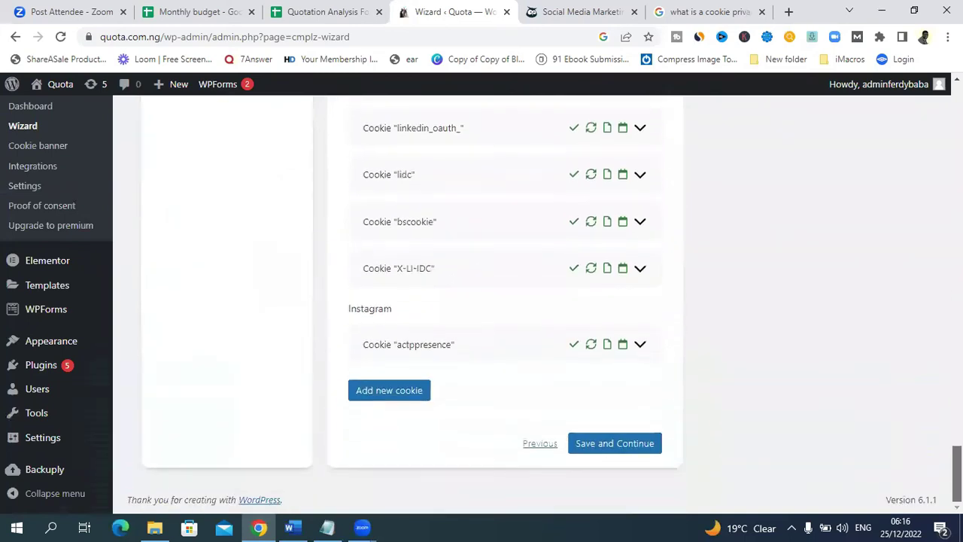
{"action": "scroll", "coordinate": [504, 301], "scroll_direction": "up", "scroll_amount": 15}
{"action": "scroll", "coordinate": [503, 301], "scroll_direction": "down", "scroll_amount": 17}
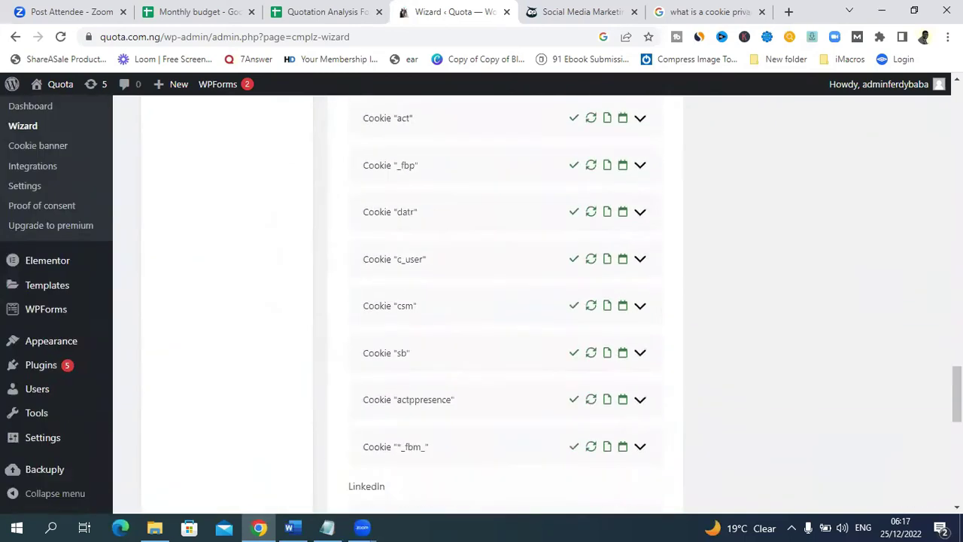
{"action": "left_click", "coordinate": [629, 447]}
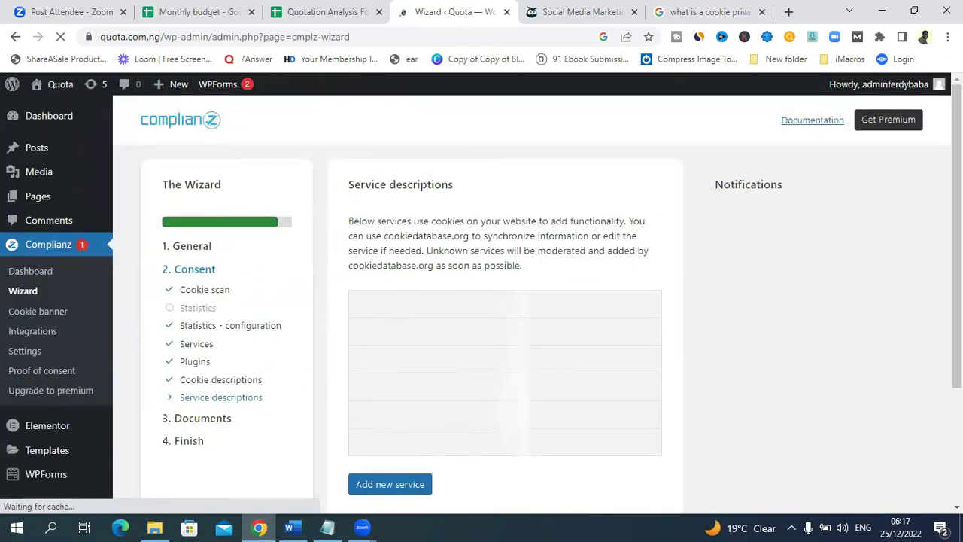
Review the list of services that use cookies, and save and continue to document creation.
{"action": "scroll", "coordinate": [504, 316], "scroll_direction": "down", "scroll_amount": 3}
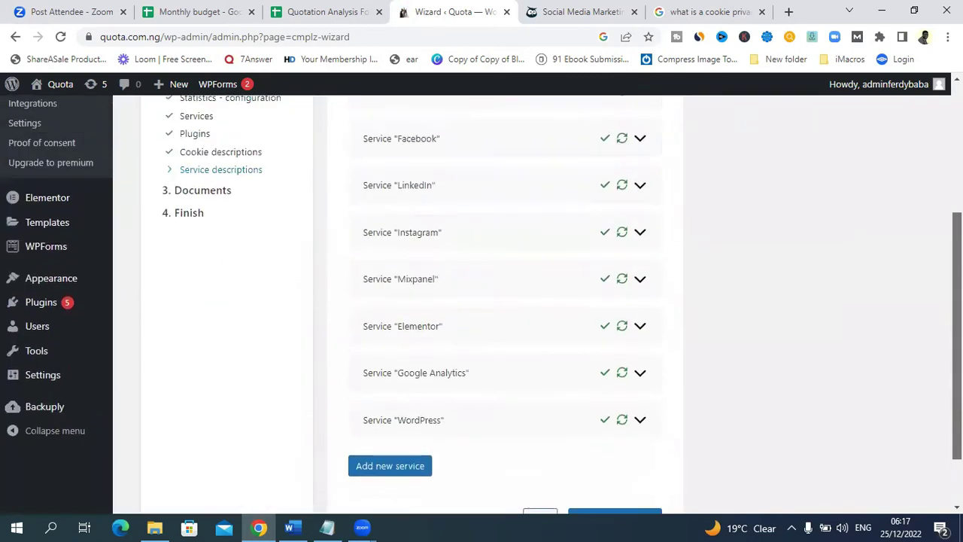
{"action": "scroll", "coordinate": [504, 316], "scroll_direction": "up", "scroll_amount": 1}
{"action": "scroll", "coordinate": [692, 412], "scroll_direction": "down", "scroll_amount": 2}
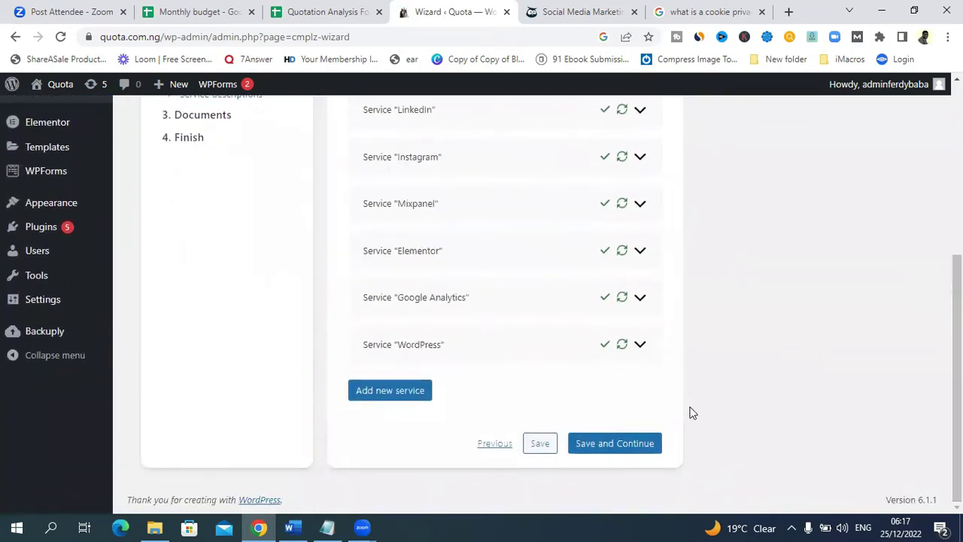
{"action": "left_click", "coordinate": [632, 444]}
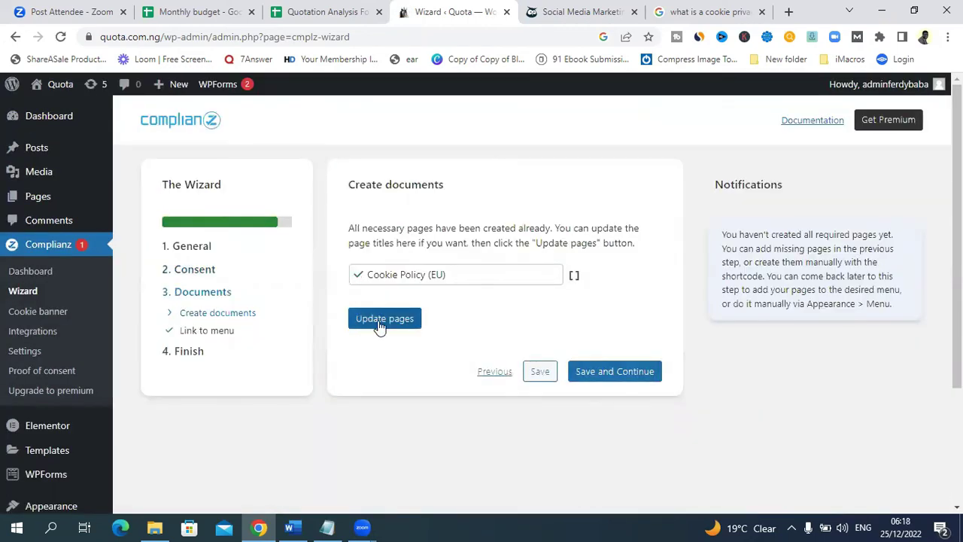
Update the Cookie Policy (EU) page, assign it to the footer menu with region redirect left off, and save and continue.
{"action": "left_click", "coordinate": [382, 319]}
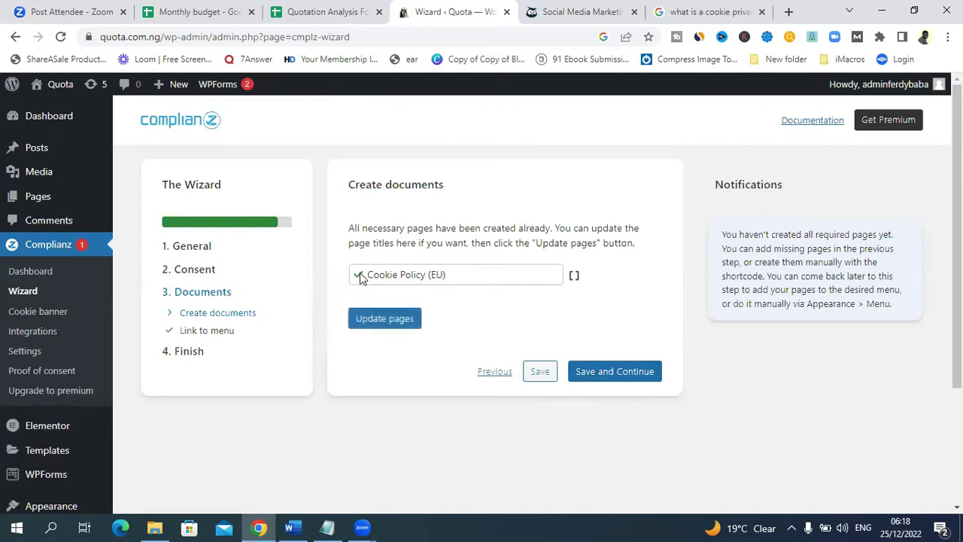
{"action": "left_click", "coordinate": [597, 379]}
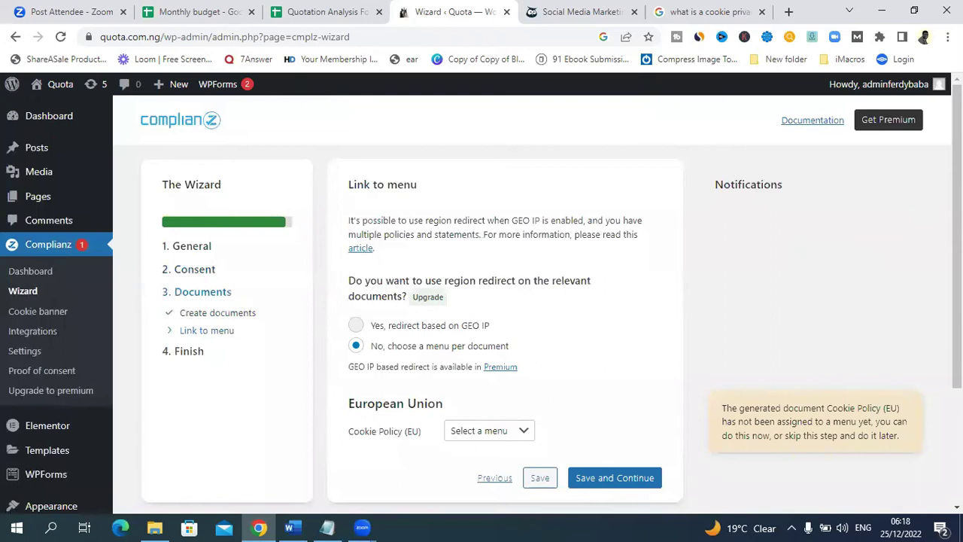
{"action": "scroll", "coordinate": [538, 299], "scroll_direction": "down", "scroll_amount": 1}
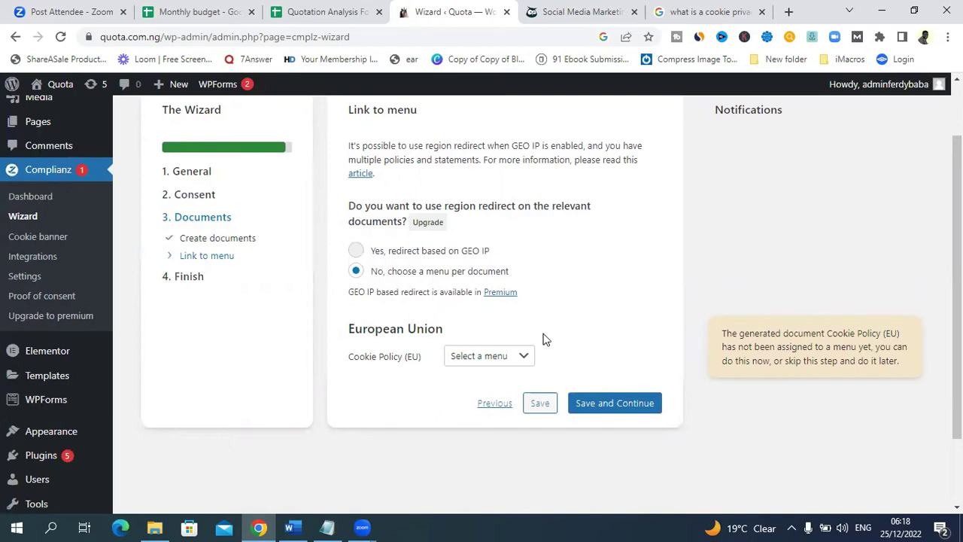
{"action": "left_click", "coordinate": [517, 367]}
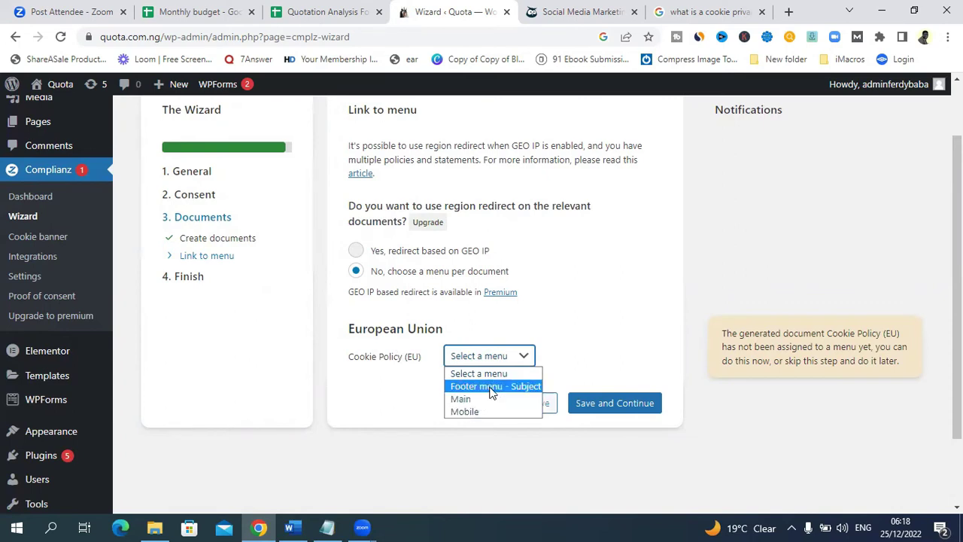
{"action": "left_click", "coordinate": [491, 386]}
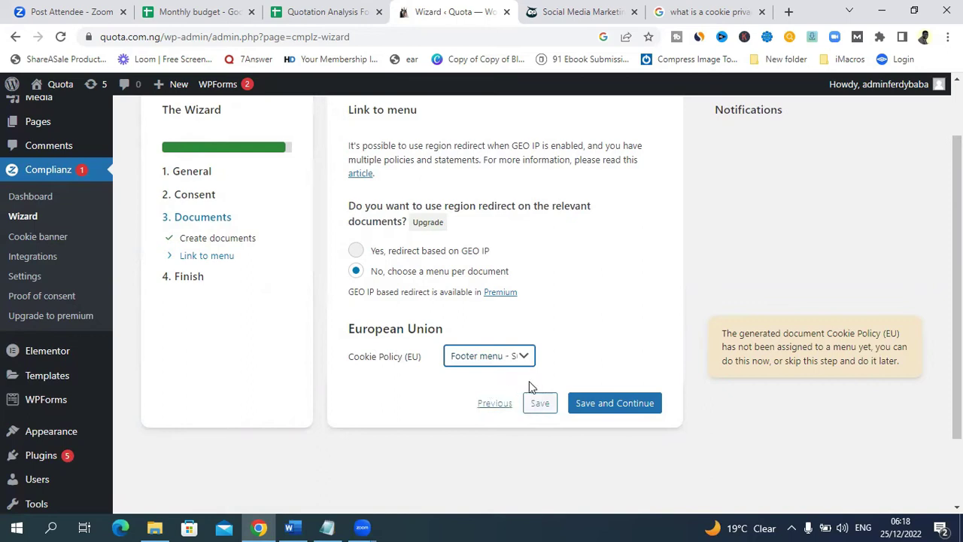
{"action": "left_click", "coordinate": [601, 410]}
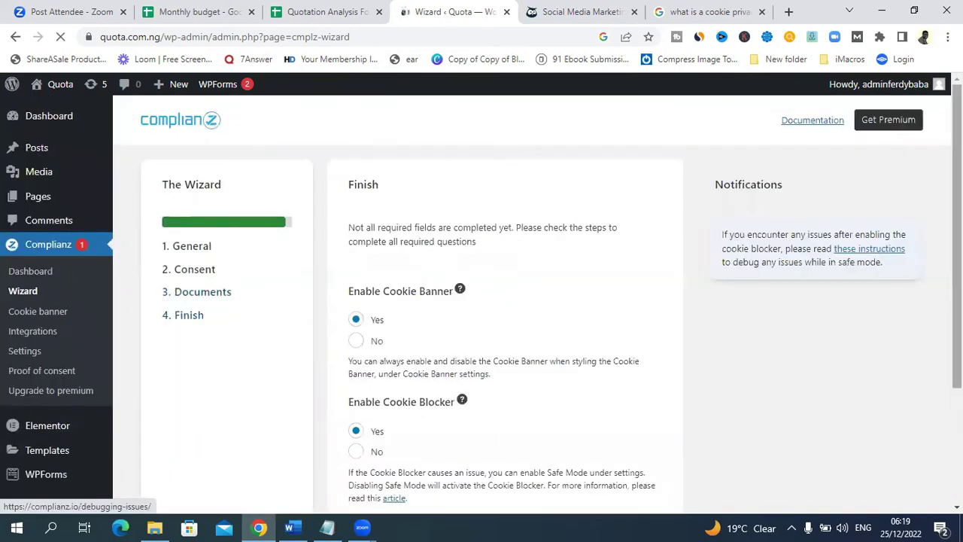
Go back from the wizard's Finish page to the menu linking step, and save and continue again.
{"action": "scroll", "coordinate": [318, 152], "scroll_direction": "down", "scroll_amount": 3}
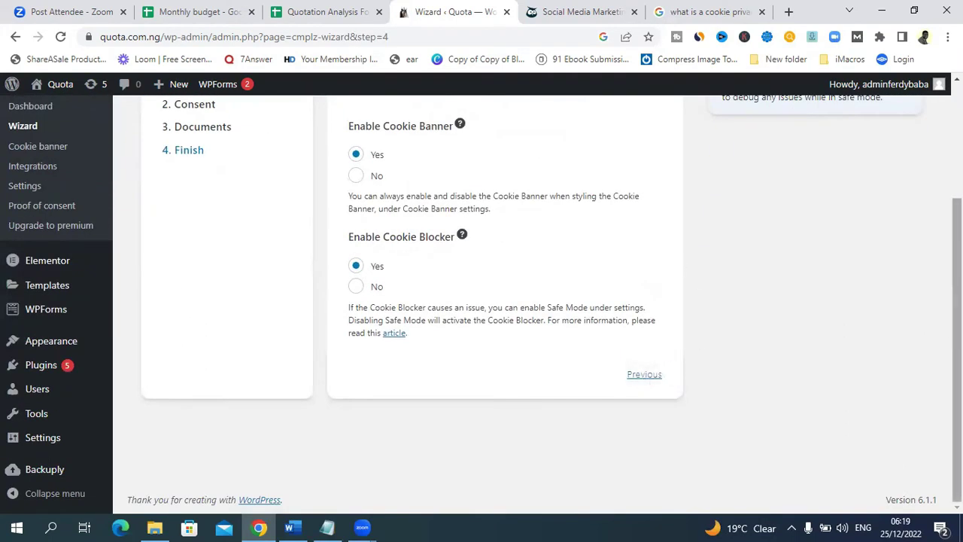
{"action": "left_click", "coordinate": [640, 376]}
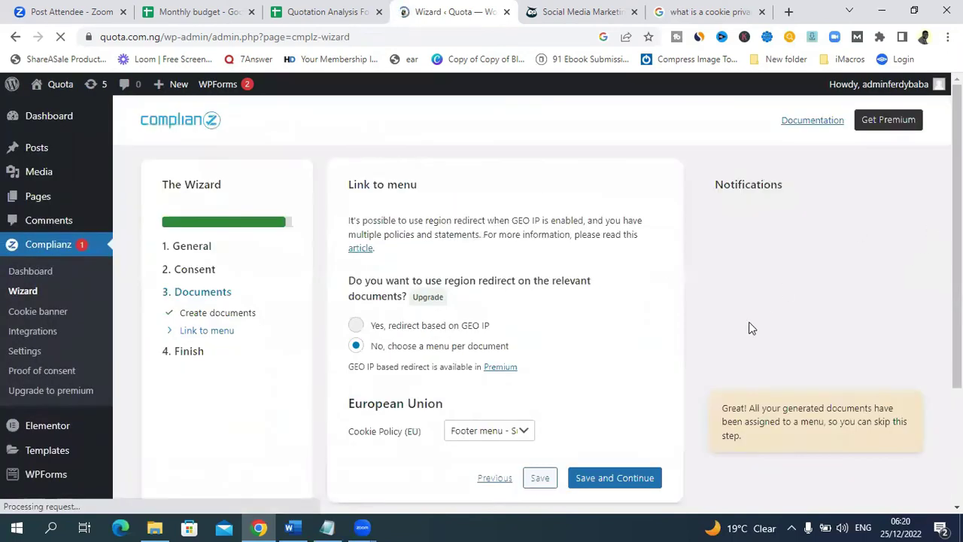
{"action": "left_click", "coordinate": [626, 481]}
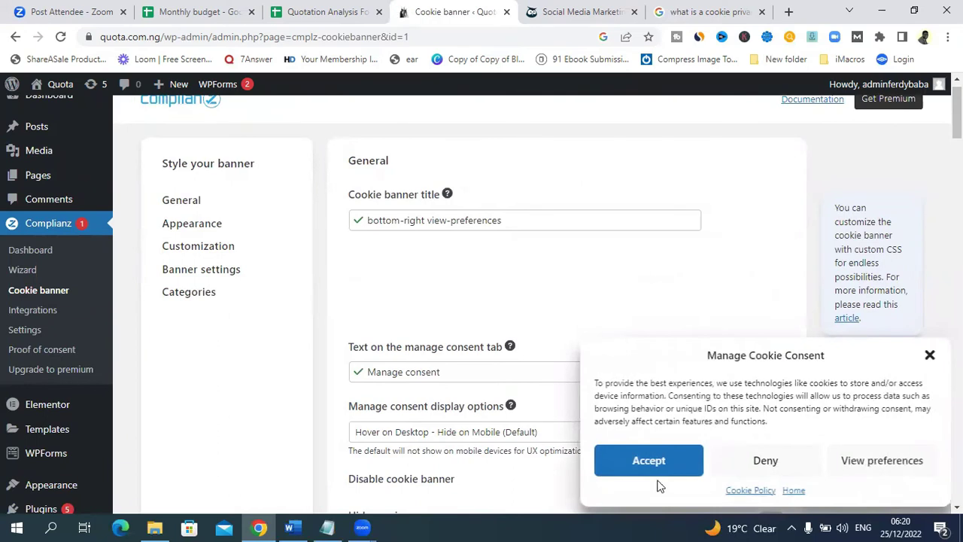
Compare the cookie banner preview with the cookie policy notice on the Hootsuite website, and return to the banner settings.
{"action": "left_click", "coordinate": [652, 473]}
{"action": "left_click", "coordinate": [557, 11]}
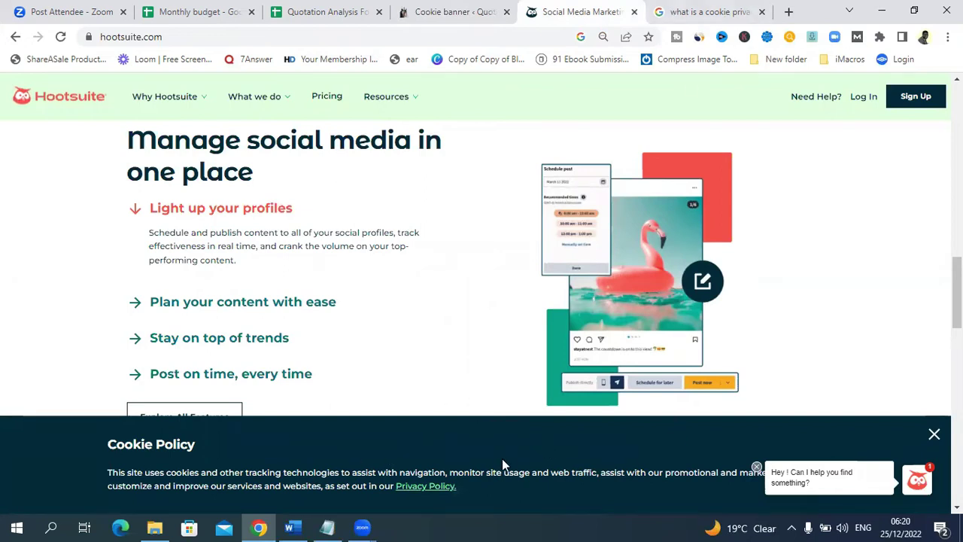
{"action": "left_click", "coordinate": [422, 16]}
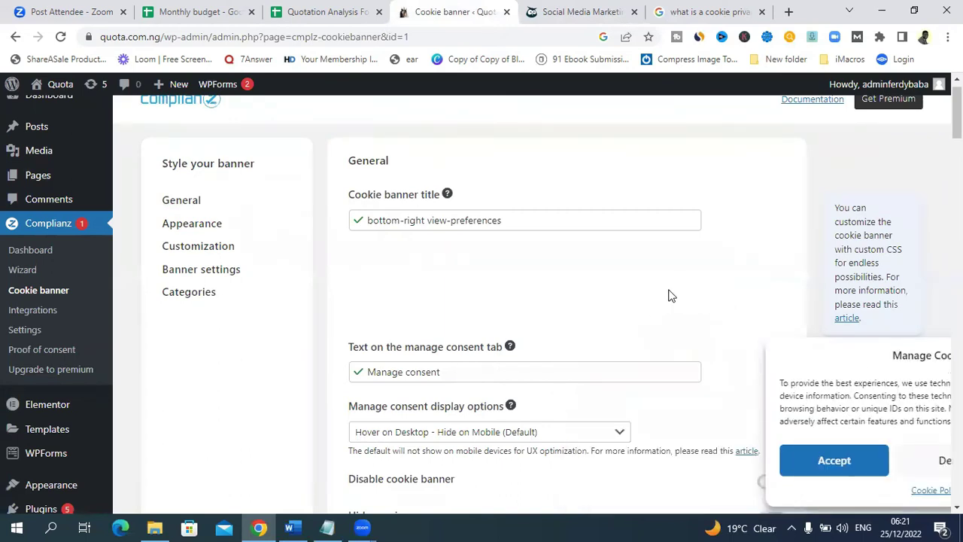
Save the cookie banner's general settings with the Manage consent text and default display option kept.
{"action": "scroll", "coordinate": [481, 301], "scroll_direction": "down", "scroll_amount": 5}
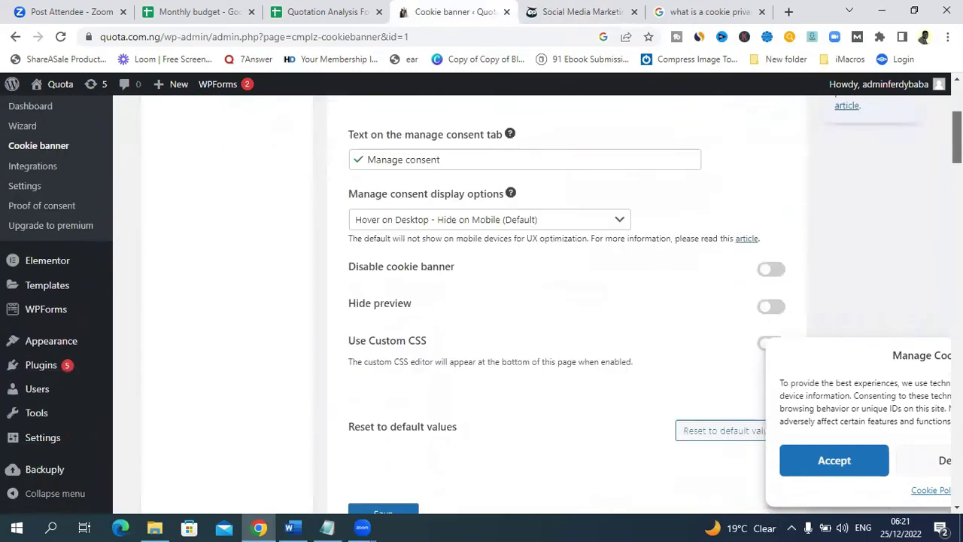
{"action": "left_click", "coordinate": [383, 265]}
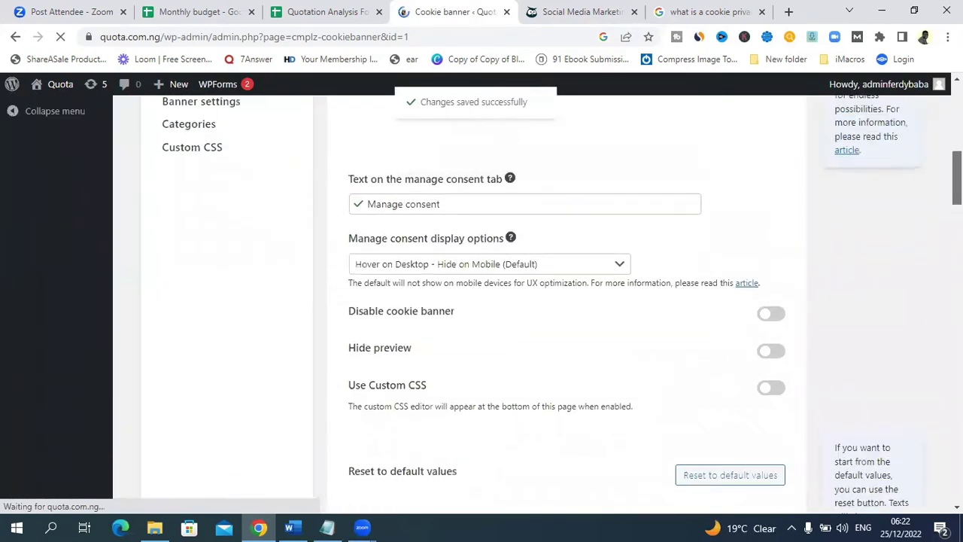
Try the Bottom, Center and Bottom left positions for the cookie banner and compare them in the preview.
{"action": "scroll", "coordinate": [533, 240], "scroll_direction": "down", "scroll_amount": 4}
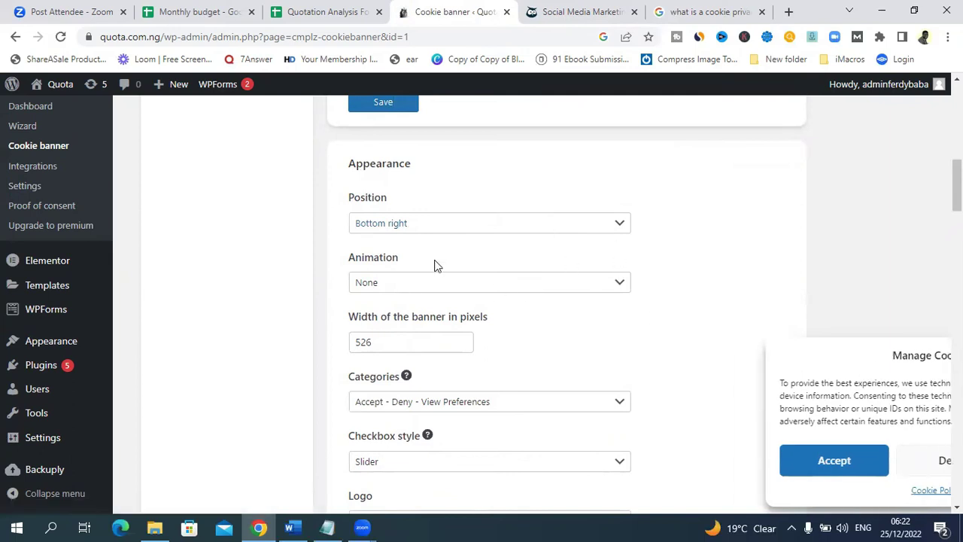
{"action": "left_click", "coordinate": [570, 237]}
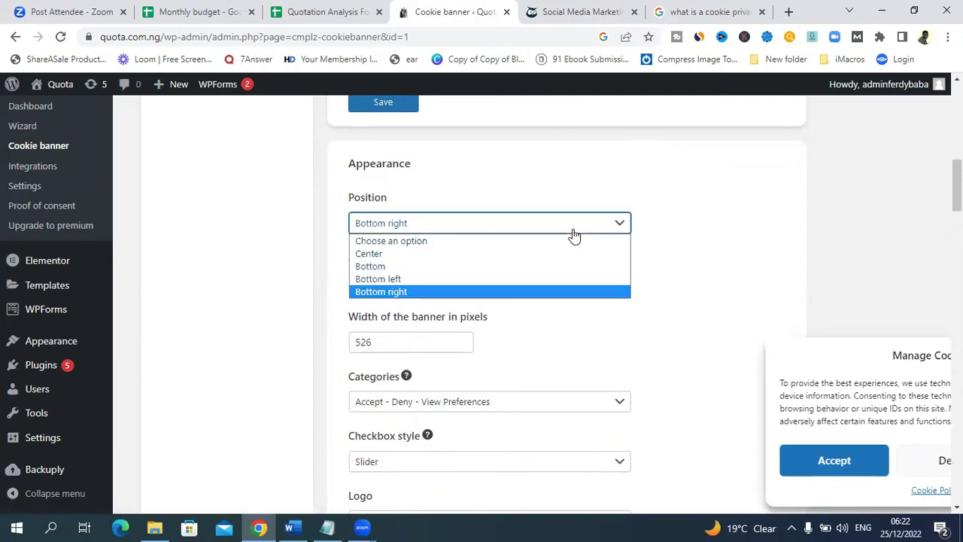
{"action": "left_click", "coordinate": [381, 267]}
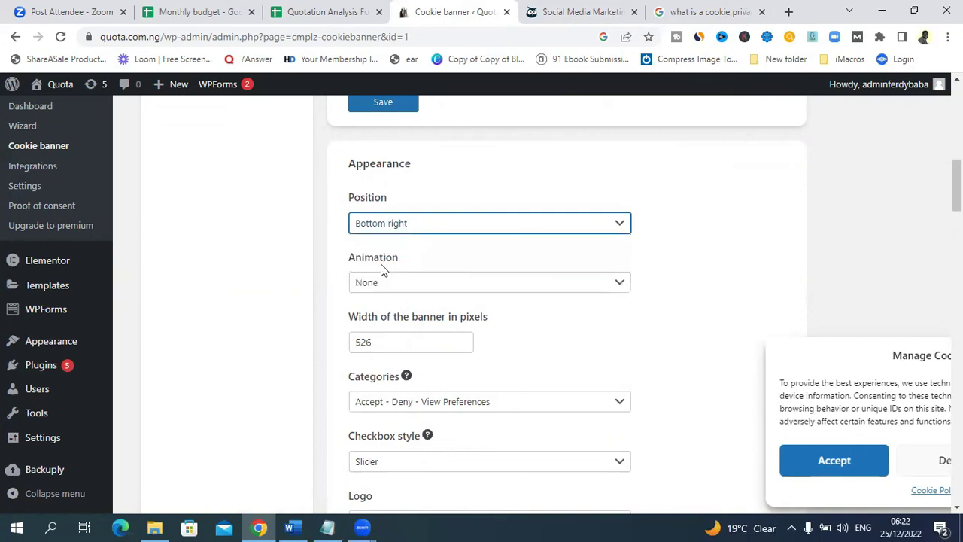
{"action": "left_click", "coordinate": [396, 232]}
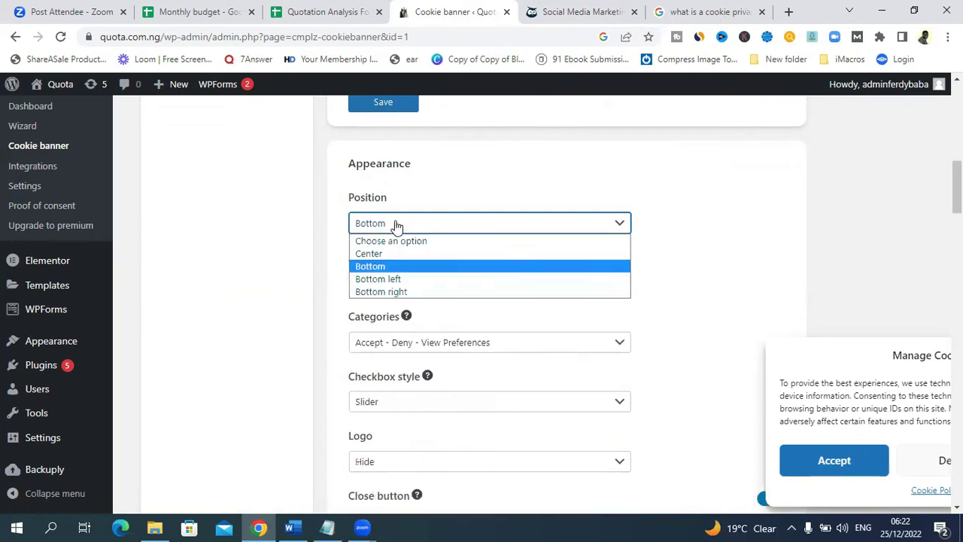
{"action": "left_click", "coordinate": [393, 254]}
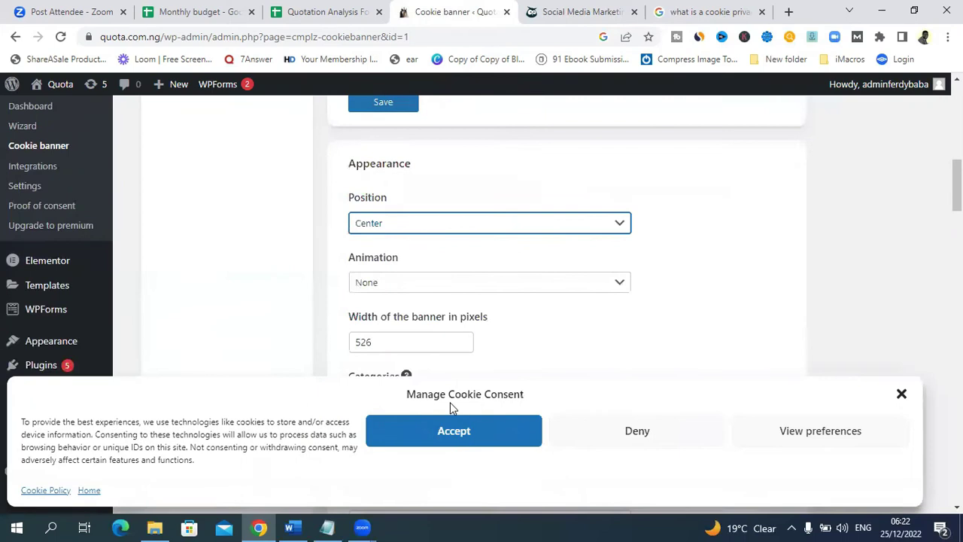
{"action": "left_click", "coordinate": [425, 225]}
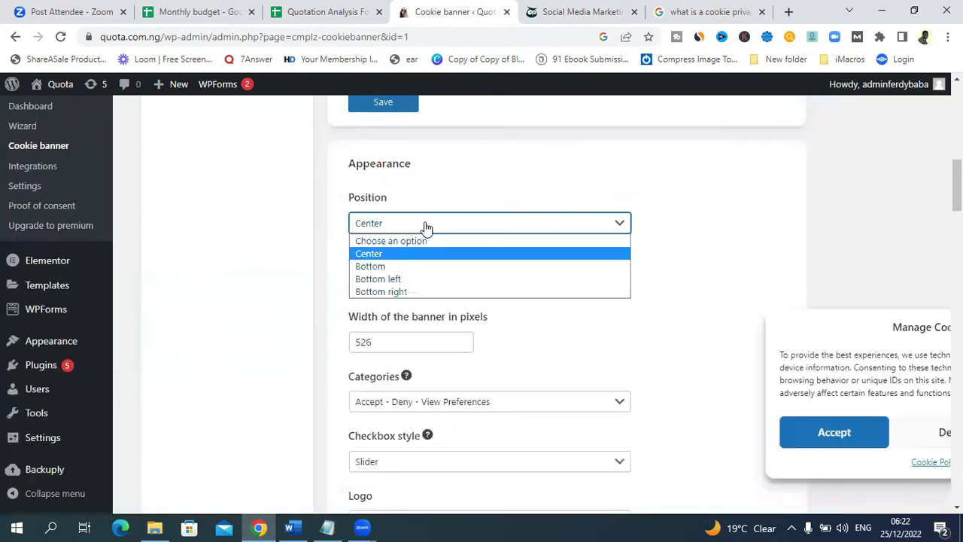
{"action": "left_click", "coordinate": [397, 279]}
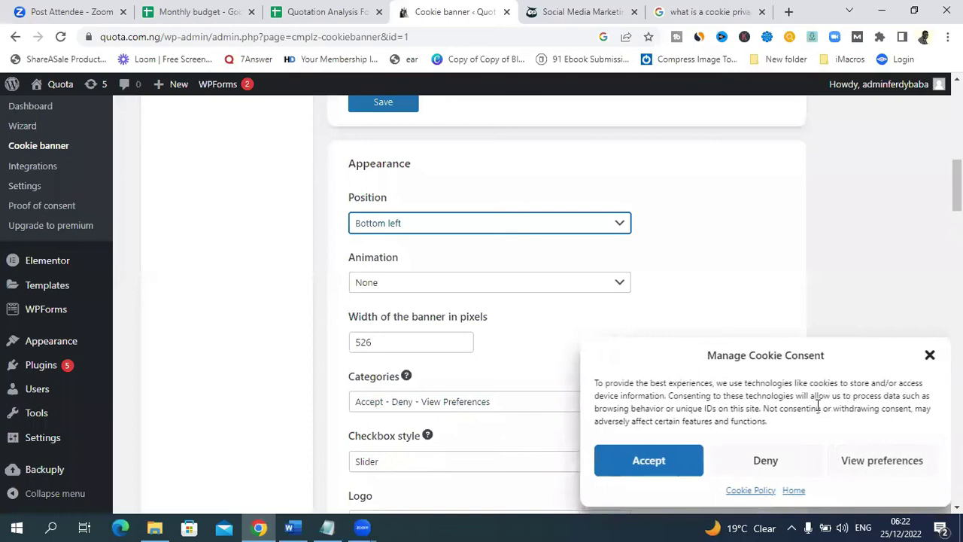
{"action": "left_click", "coordinate": [483, 238]}
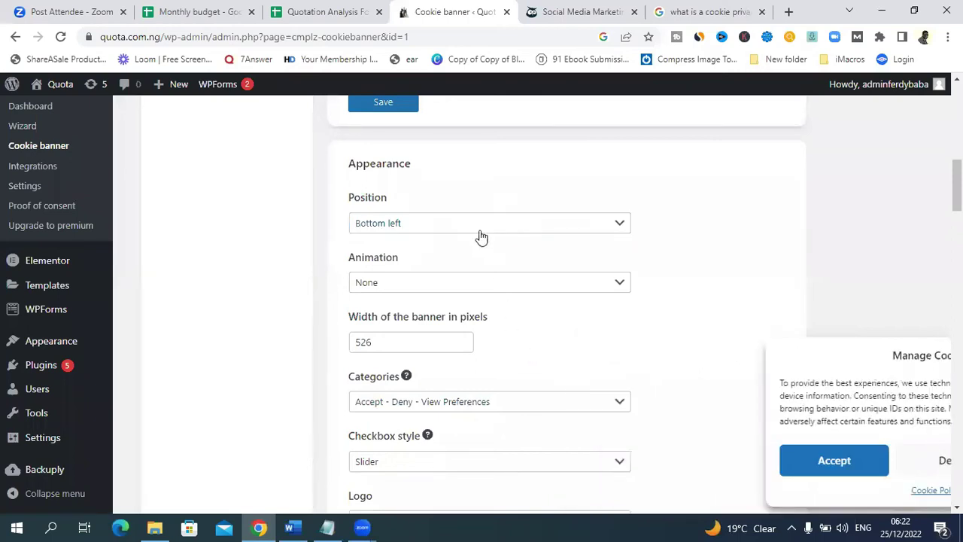
{"action": "left_click", "coordinate": [482, 237]}
{"action": "left_click", "coordinate": [384, 255]}
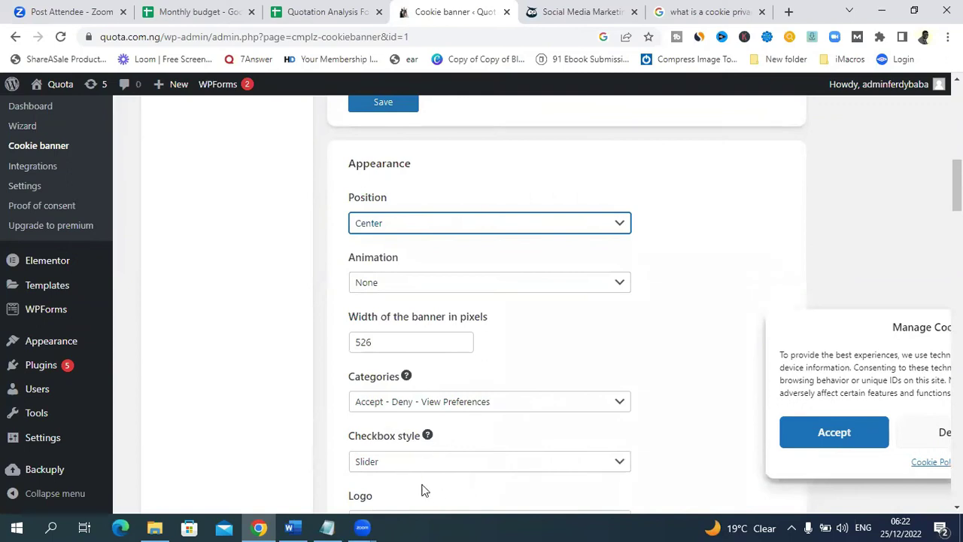
Set the cookie banner position to Bottom right and save the appearance settings.
{"action": "left_click", "coordinate": [481, 226]}
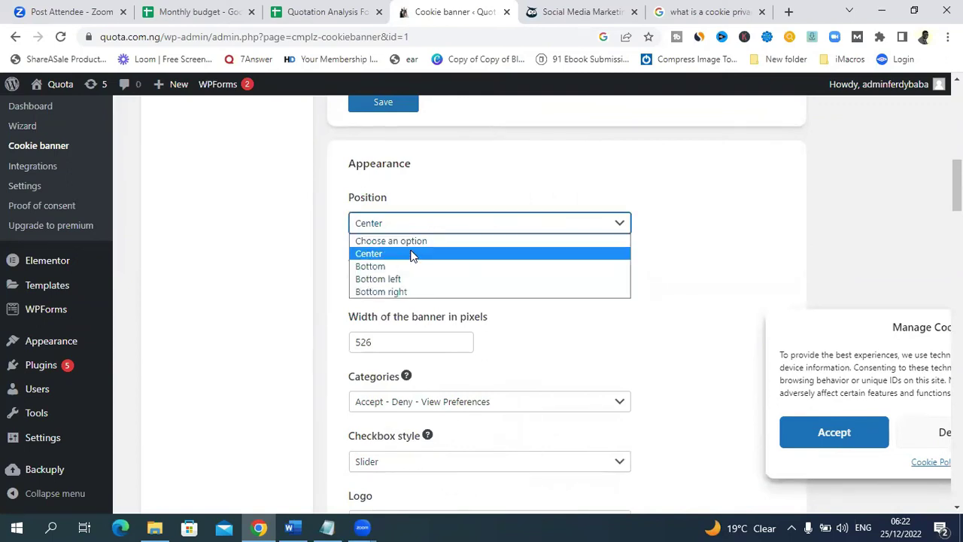
{"action": "left_click", "coordinate": [425, 293]}
{"action": "scroll", "coordinate": [705, 321], "scroll_direction": "down", "scroll_amount": 5}
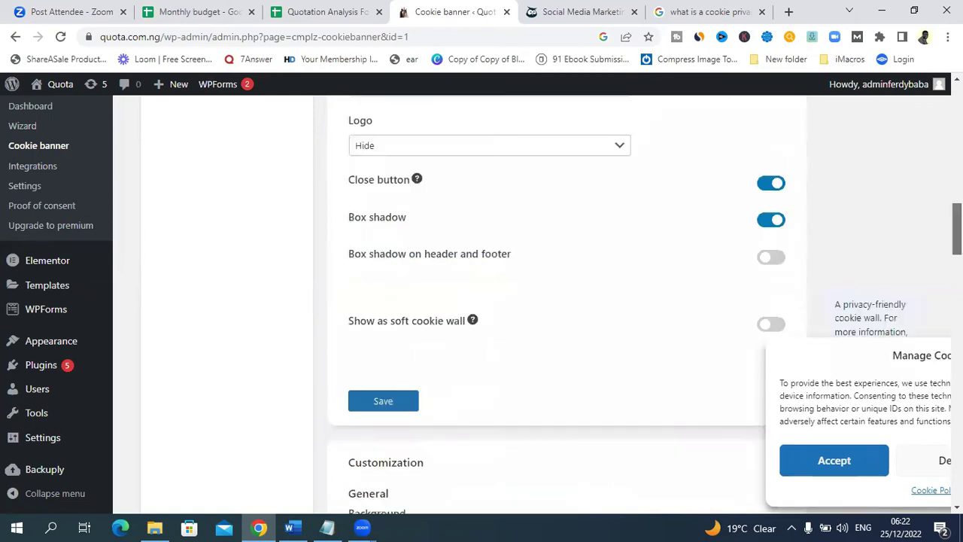
{"action": "scroll", "coordinate": [644, 300], "scroll_direction": "down", "scroll_amount": 4}
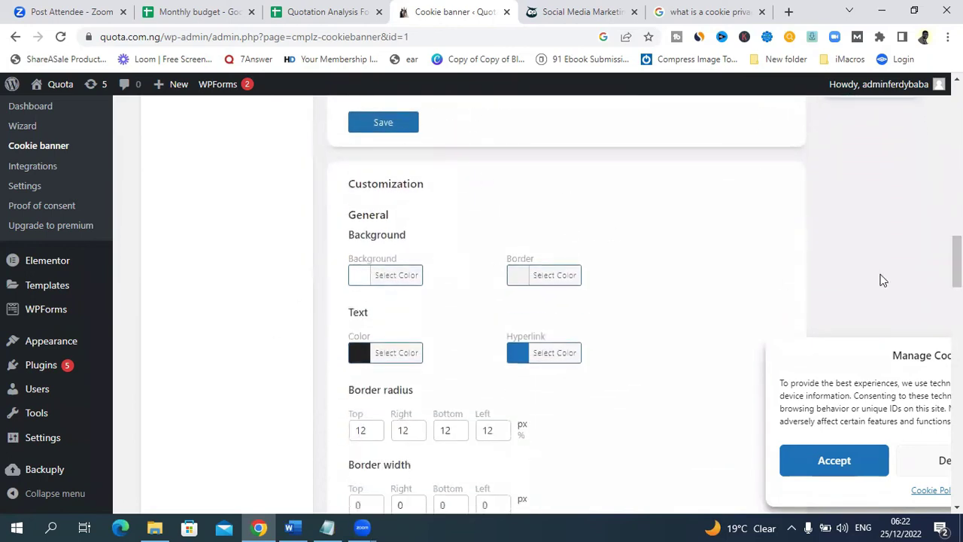
{"action": "mouse_move", "coordinate": [957, 263]}
{"action": "left_mouse_down"}
{"action": "mouse_move", "coordinate": [956, 369]}
{"action": "mouse_move", "coordinate": [957, 263]}
{"action": "left_mouse_up"}
{"action": "scroll", "coordinate": [456, 279], "scroll_direction": "up", "scroll_amount": 3}
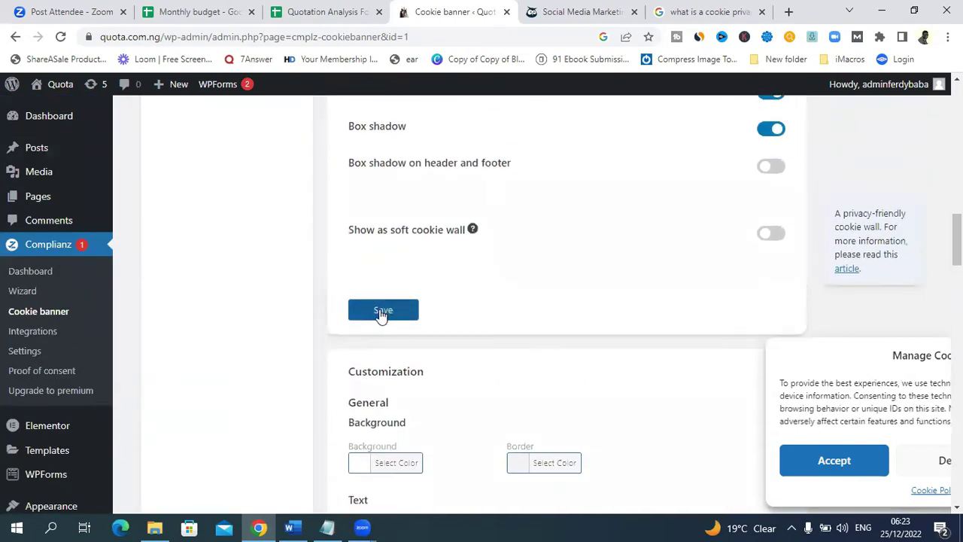
{"action": "left_click", "coordinate": [380, 316]}
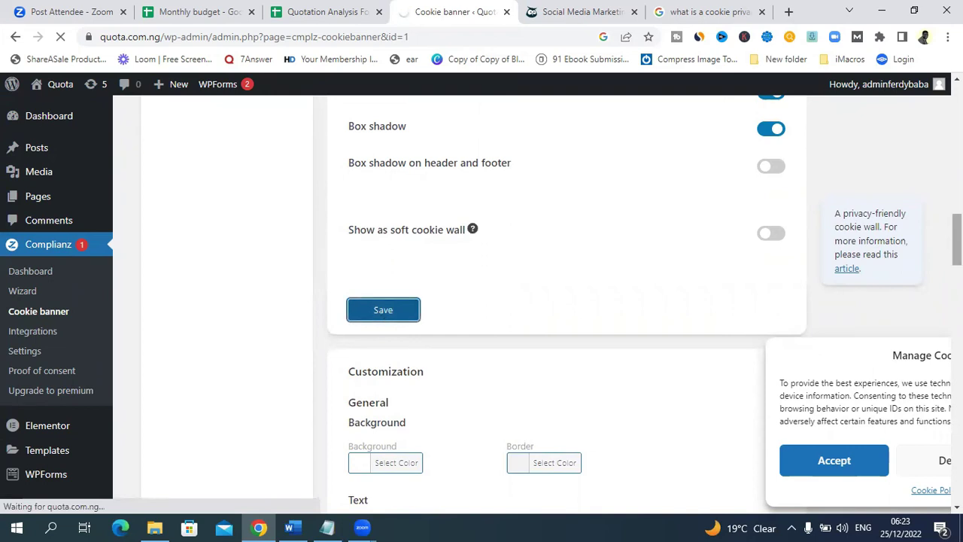
{"action": "scroll", "coordinate": [481, 301], "scroll_direction": "down", "scroll_amount": 12}
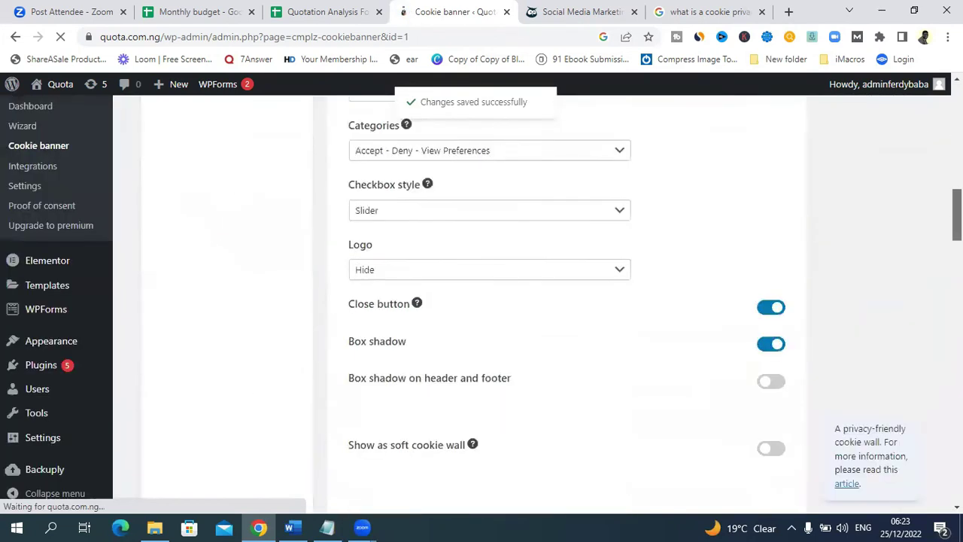
{"action": "scroll", "coordinate": [481, 301], "scroll_direction": "up", "scroll_amount": 5}
{"action": "scroll", "coordinate": [482, 301], "scroll_direction": "up", "scroll_amount": 10}
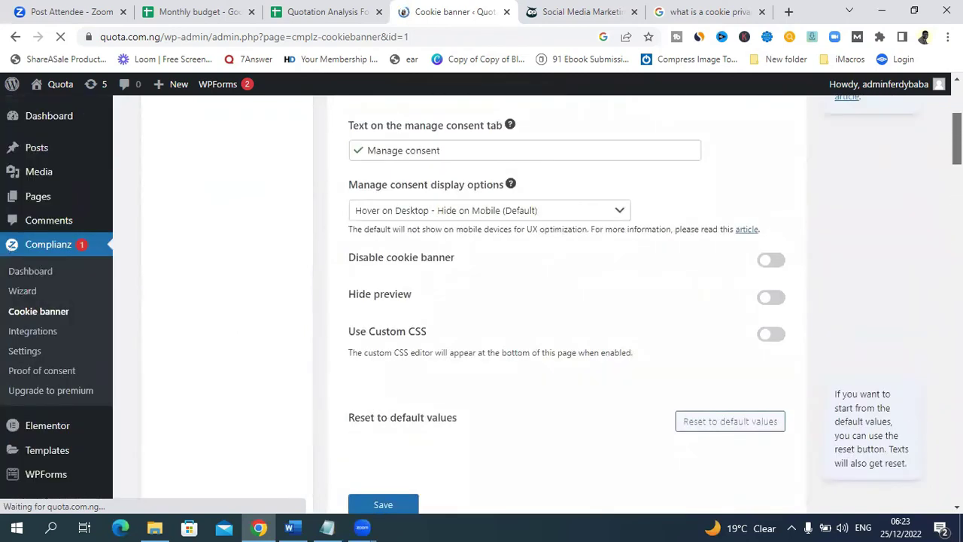
{"action": "left_click_drag", "start_coordinate": [100, 37], "coordinate": [195, 37]}
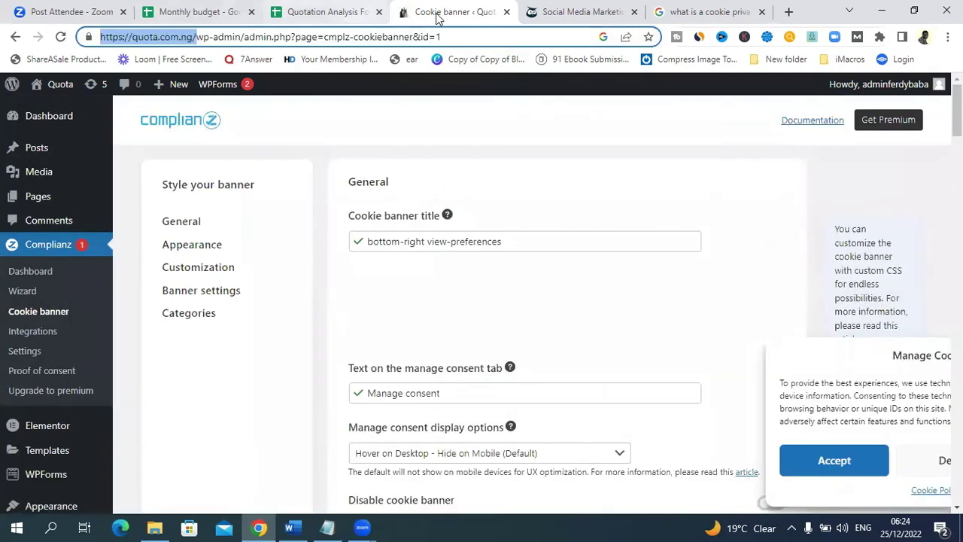
{"action": "left_click", "coordinate": [192, 38]}
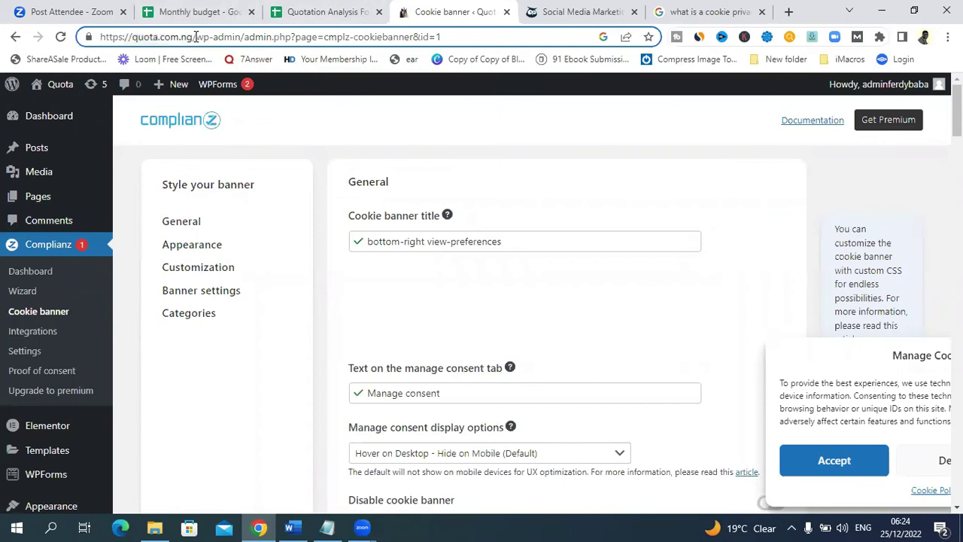
{"action": "left_click_drag", "start_coordinate": [195, 37], "coordinate": [92, 36]}
{"action": "key", "text": "ctrl+c"}
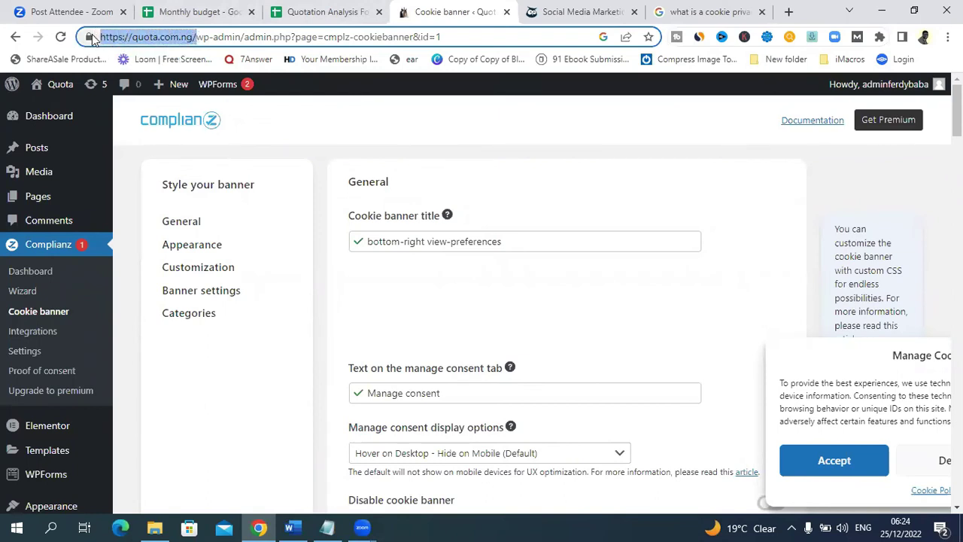
{"action": "left_click", "coordinate": [788, 11]}
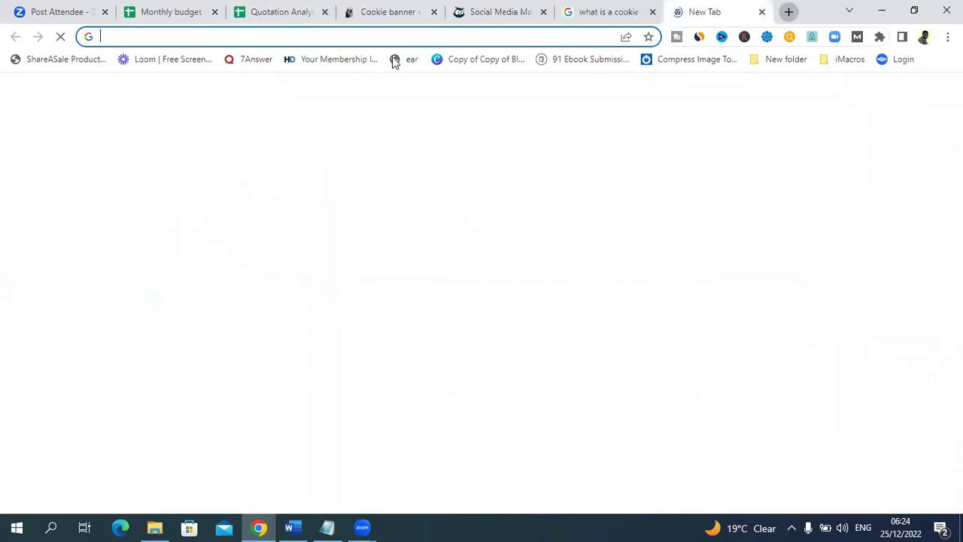
{"action": "key", "text": "ctrl+v"}
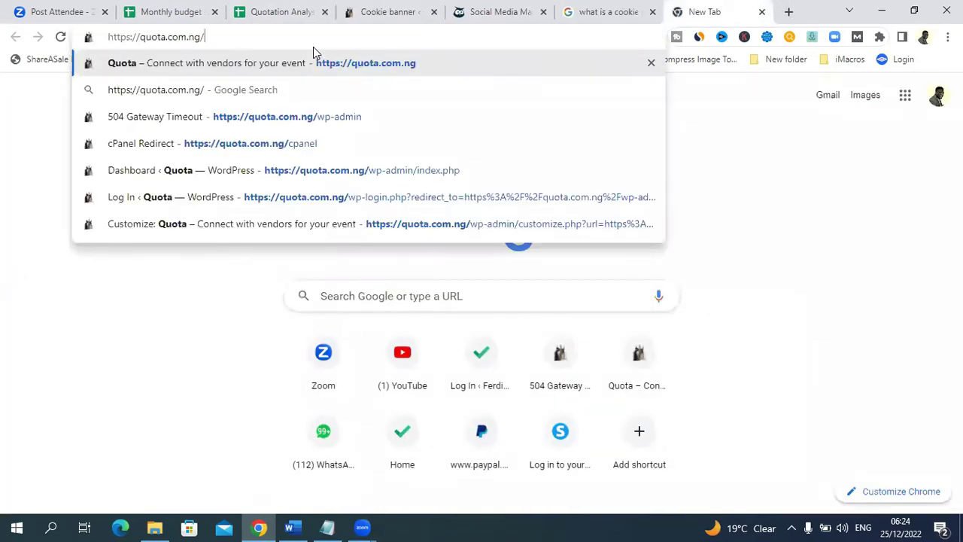
{"action": "key", "text": "Return"}
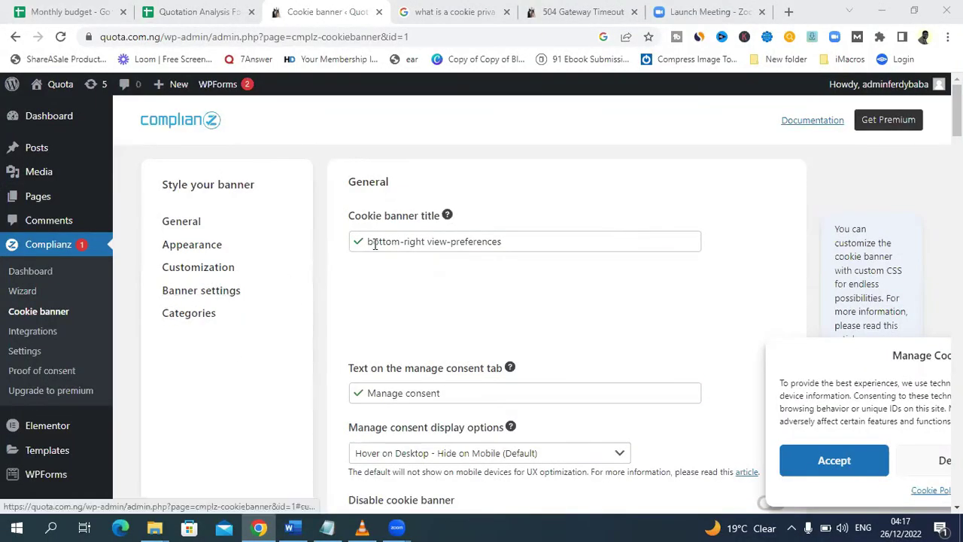
Check the open tasks on the Complianz dashboard and continue the wizard from there.
{"action": "left_click", "coordinate": [31, 257]}
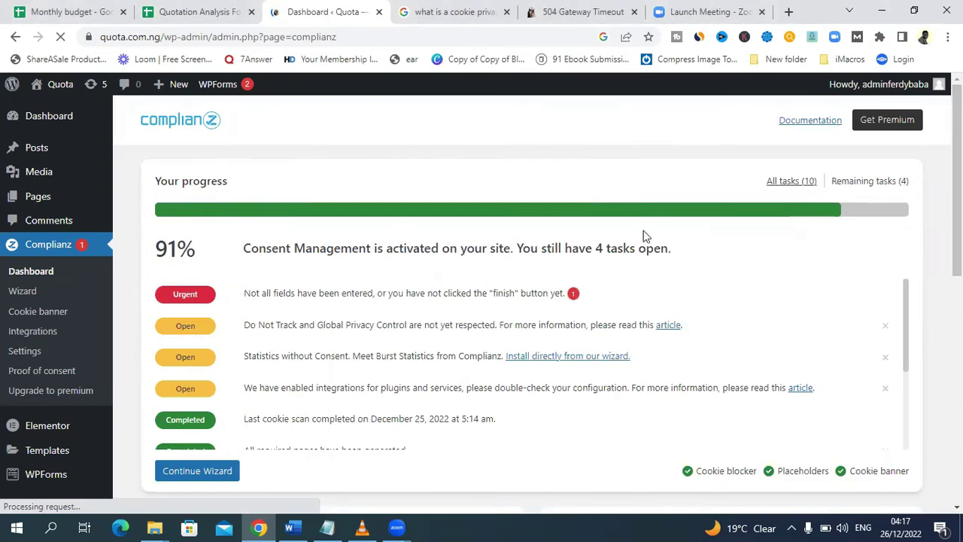
{"action": "scroll", "coordinate": [219, 245], "scroll_direction": "down", "scroll_amount": 1}
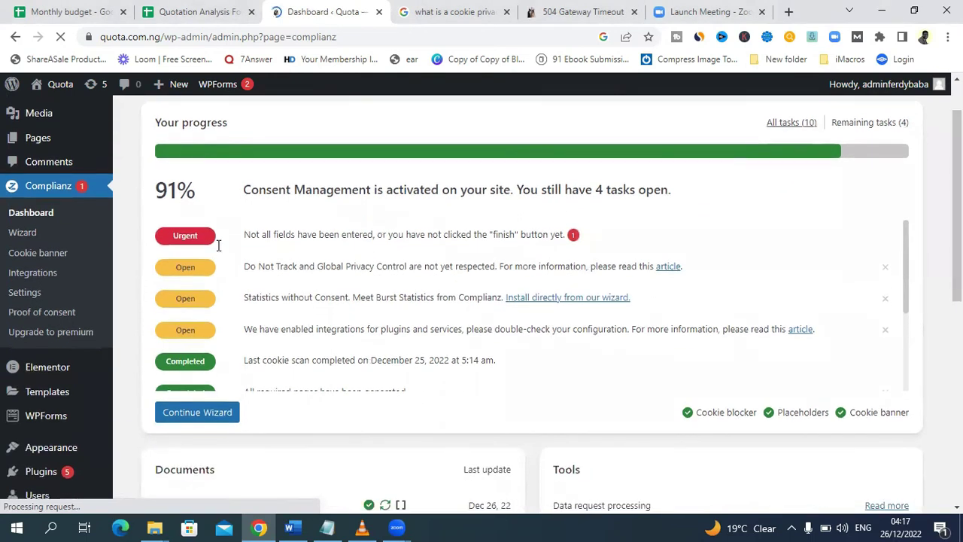
{"action": "scroll", "coordinate": [451, 324], "scroll_direction": "down", "scroll_amount": 1}
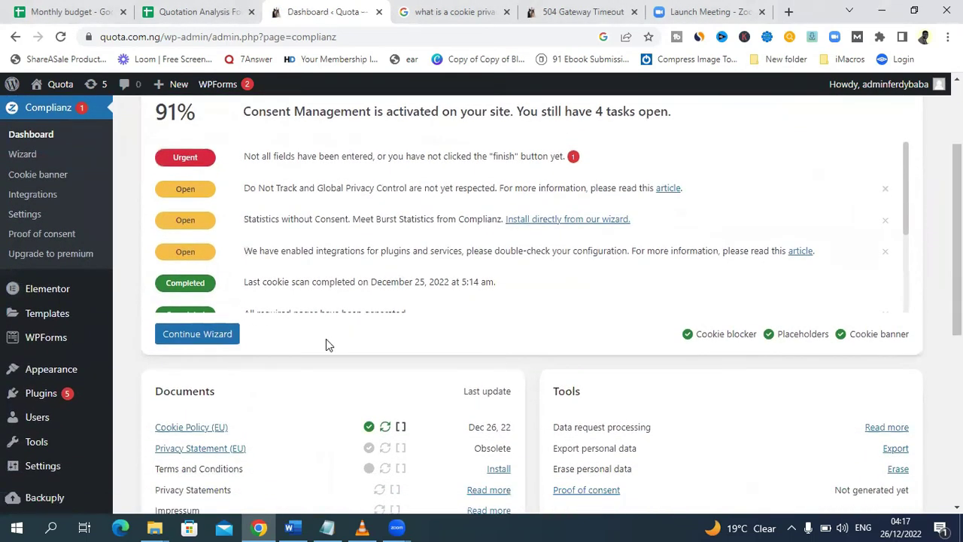
{"action": "left_click", "coordinate": [178, 338]}
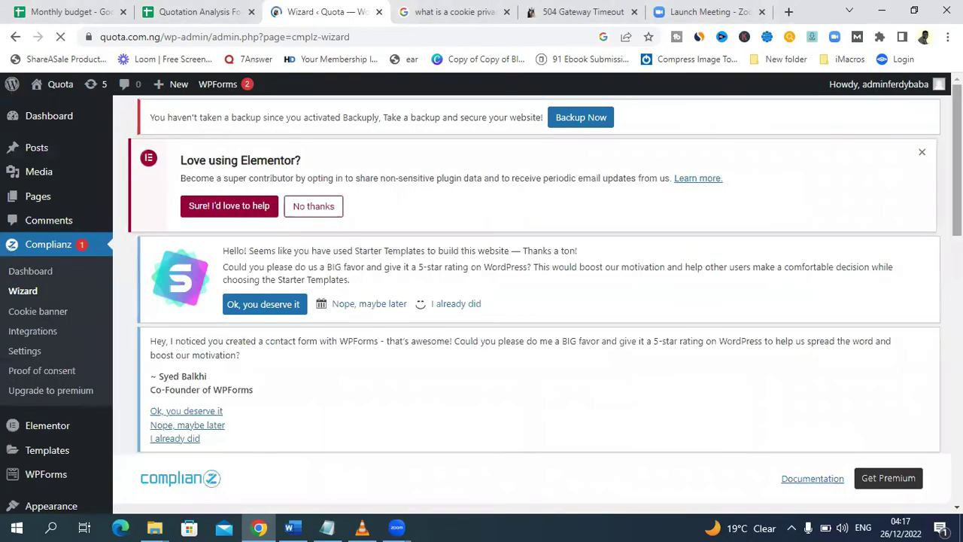
Save the wizard's Visitors and Documents pages with their existing answers and continue to the website information.
{"action": "scroll", "coordinate": [496, 301], "scroll_direction": "down", "scroll_amount": 3}
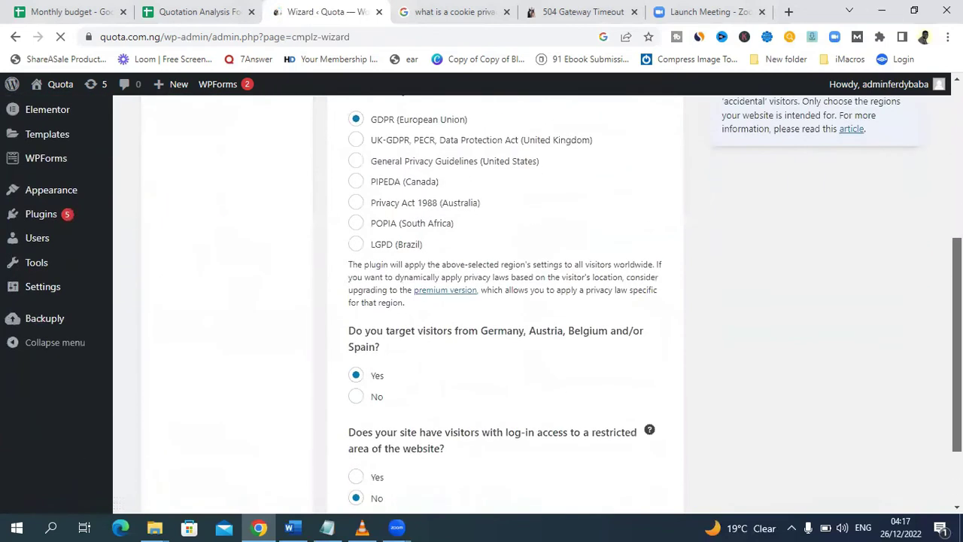
{"action": "scroll", "coordinate": [496, 300], "scroll_direction": "down", "scroll_amount": 2}
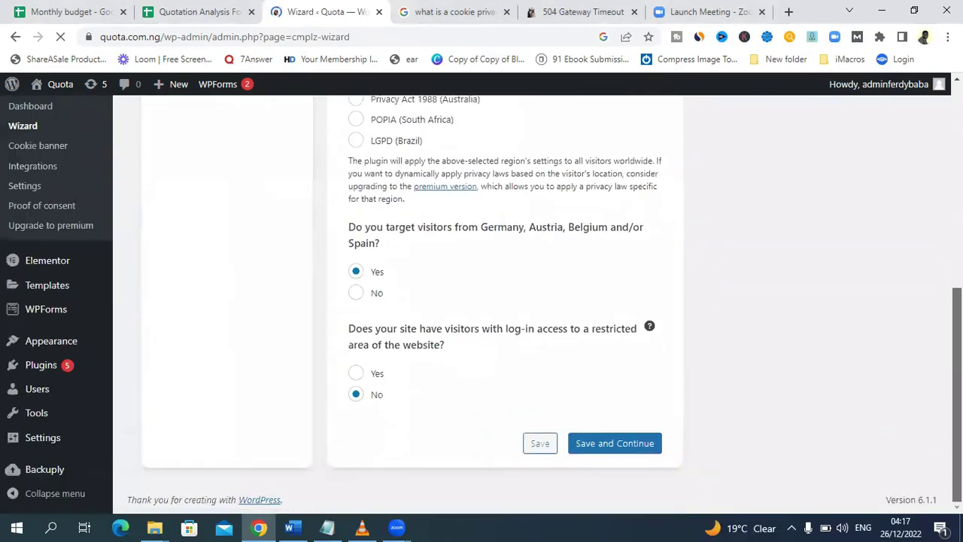
{"action": "left_click", "coordinate": [618, 446]}
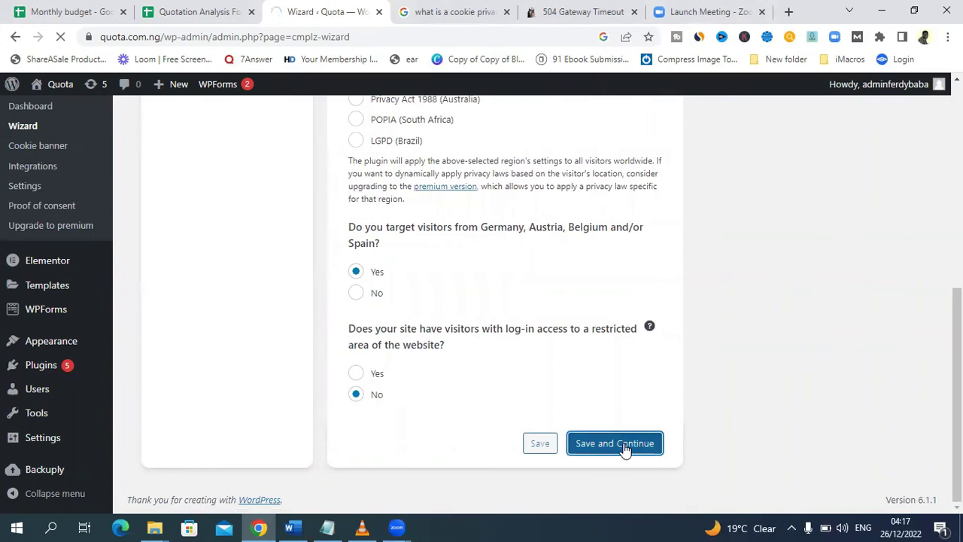
{"action": "scroll", "coordinate": [713, 409], "scroll_direction": "down", "scroll_amount": 5}
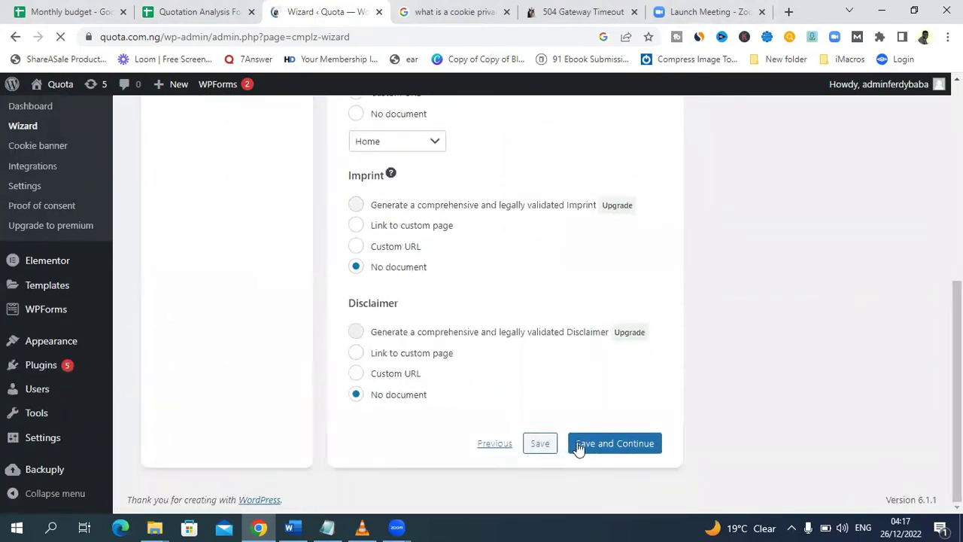
{"action": "left_click", "coordinate": [580, 445]}
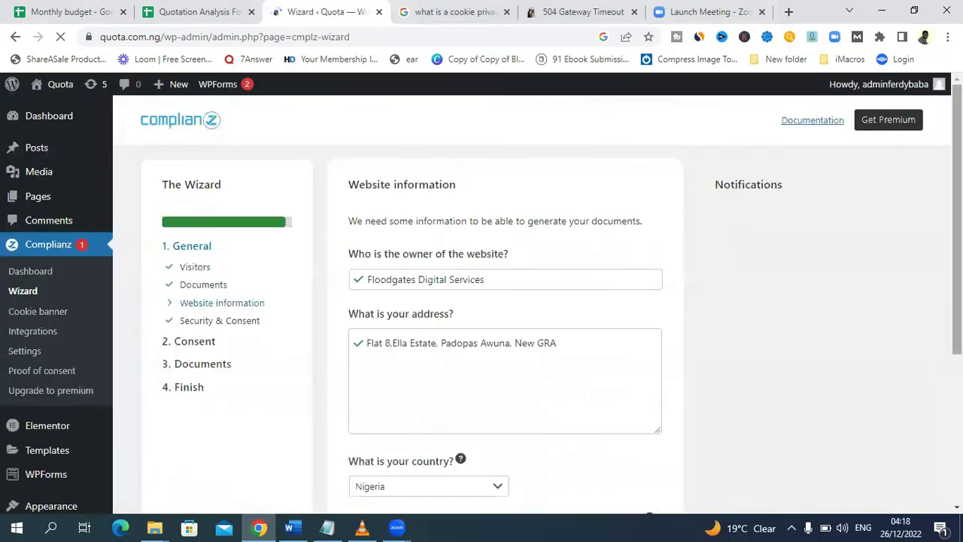
Save the remaining General pages and the cookie scan page with their existing settings, continuing to Statistics.
{"action": "scroll", "coordinate": [636, 444], "scroll_direction": "down", "scroll_amount": 5}
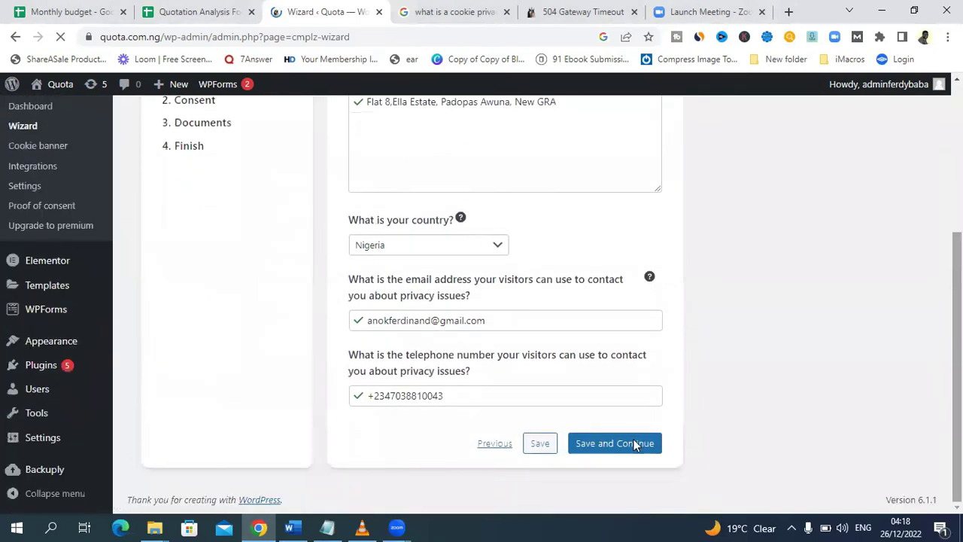
{"action": "left_click", "coordinate": [615, 445]}
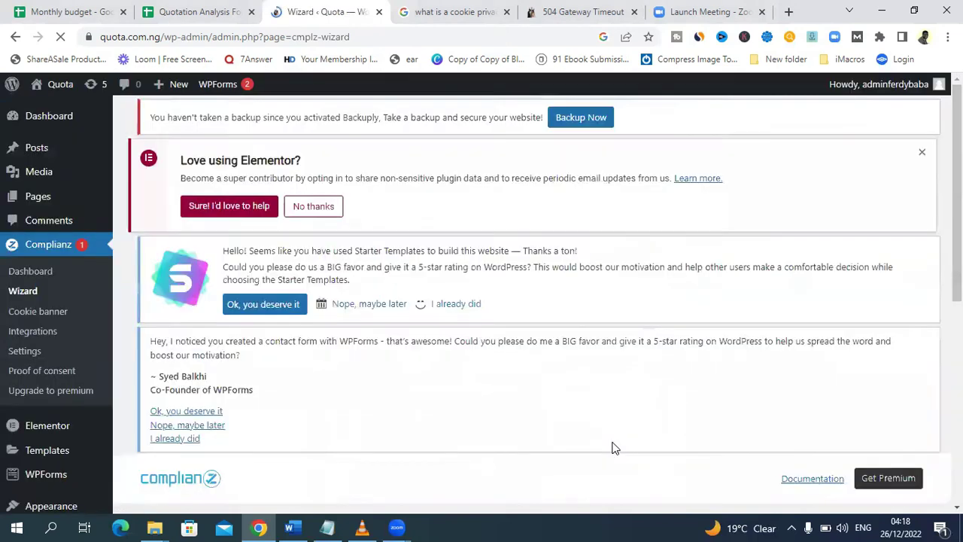
{"action": "scroll", "coordinate": [613, 447], "scroll_direction": "down", "scroll_amount": 5}
{"action": "scroll", "coordinate": [605, 315], "scroll_direction": "down", "scroll_amount": 2}
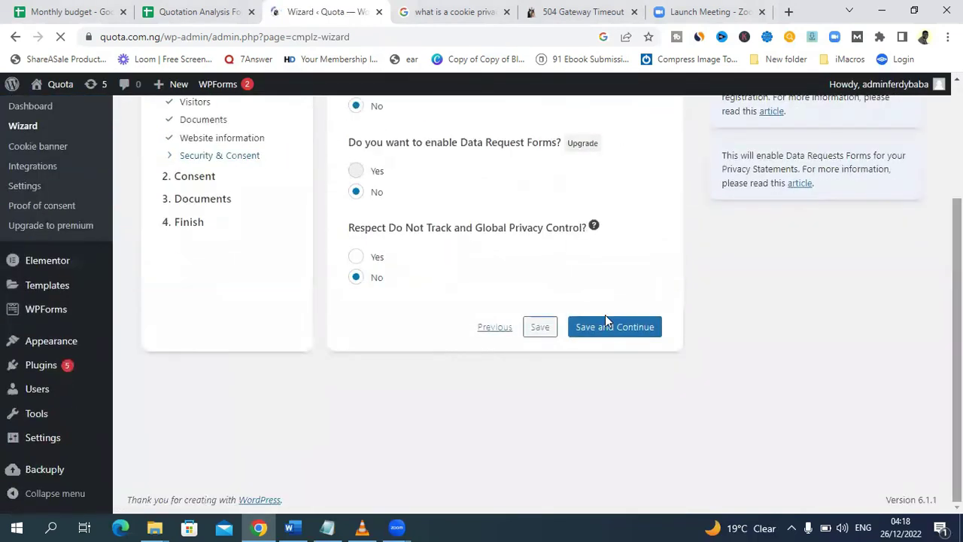
{"action": "left_click", "coordinate": [600, 333]}
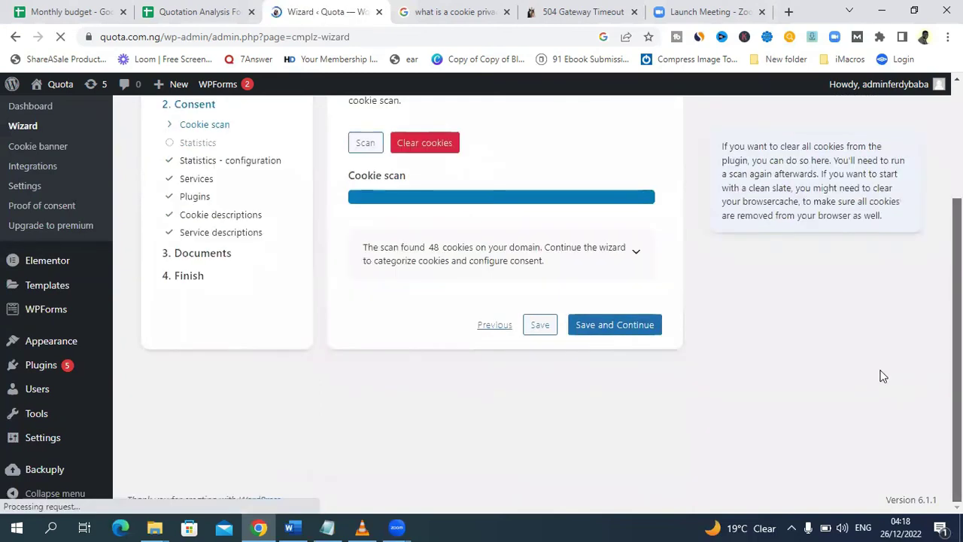
{"action": "left_click", "coordinate": [614, 326]}
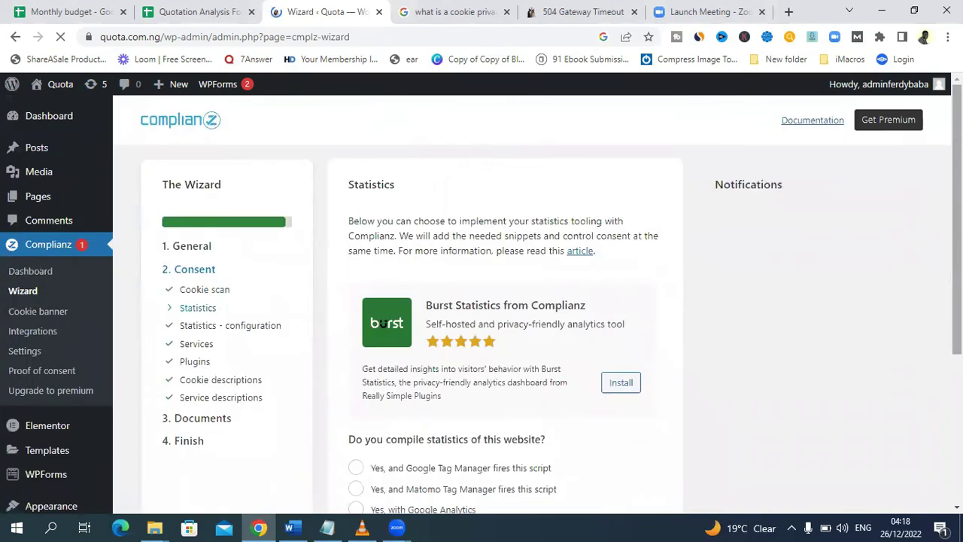
Set website statistics to Yes, with Google Analytics, mark the Google data processing amendment as accepted, and save and continue.
{"action": "scroll", "coordinate": [381, 323], "scroll_direction": "down", "scroll_amount": 3}
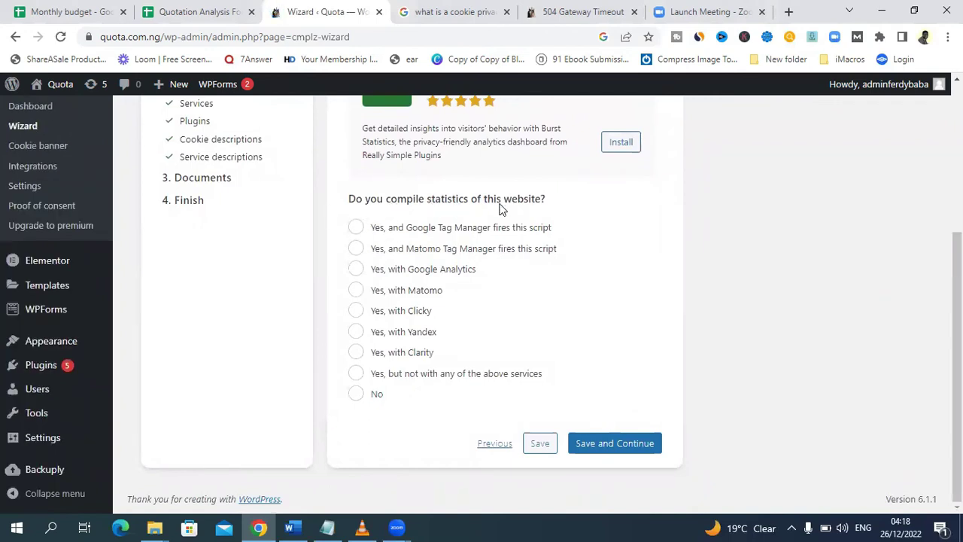
{"action": "left_click", "coordinate": [357, 272]}
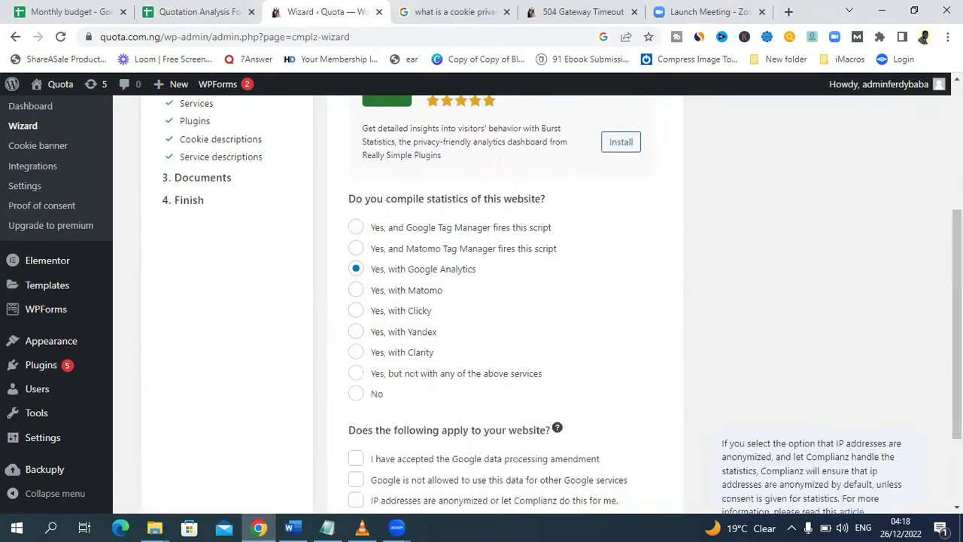
{"action": "scroll", "coordinate": [356, 338], "scroll_direction": "down", "scroll_amount": 2}
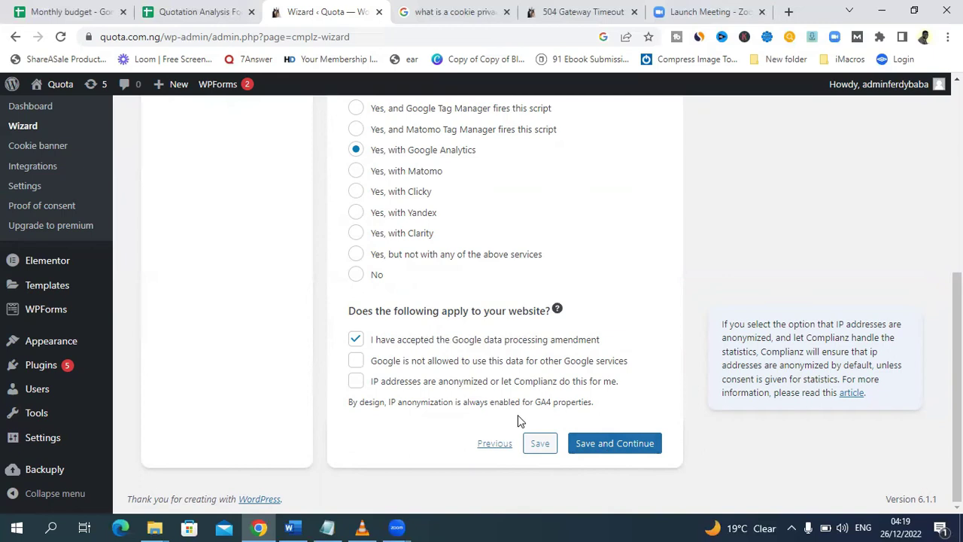
{"action": "left_click", "coordinate": [614, 449]}
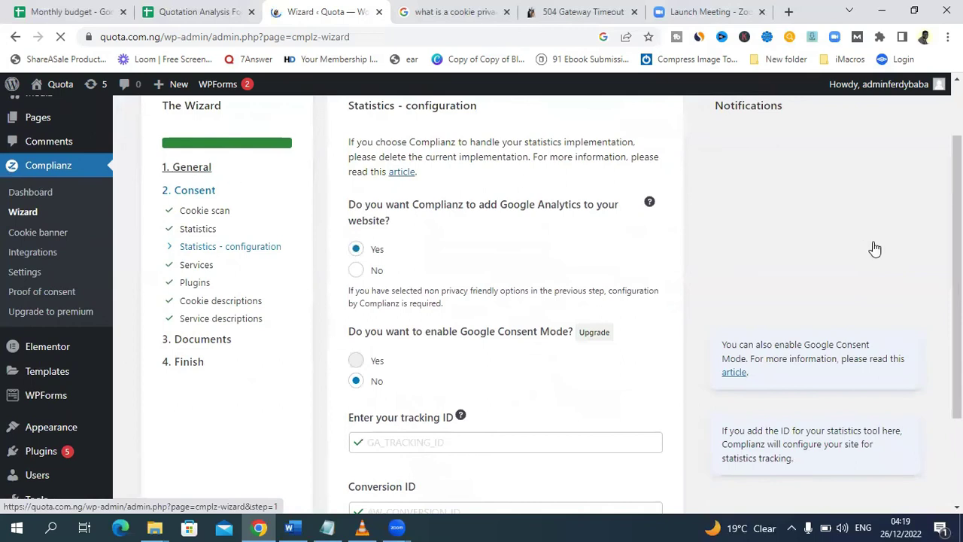
Return to the Statistics page, select only the IP addresses anonymized option instead of the Google data processing amendment, and save and continue.
{"action": "scroll", "coordinate": [481, 301], "scroll_direction": "down", "scroll_amount": 5}
{"action": "scroll", "coordinate": [482, 301], "scroll_direction": "down", "scroll_amount": 5}
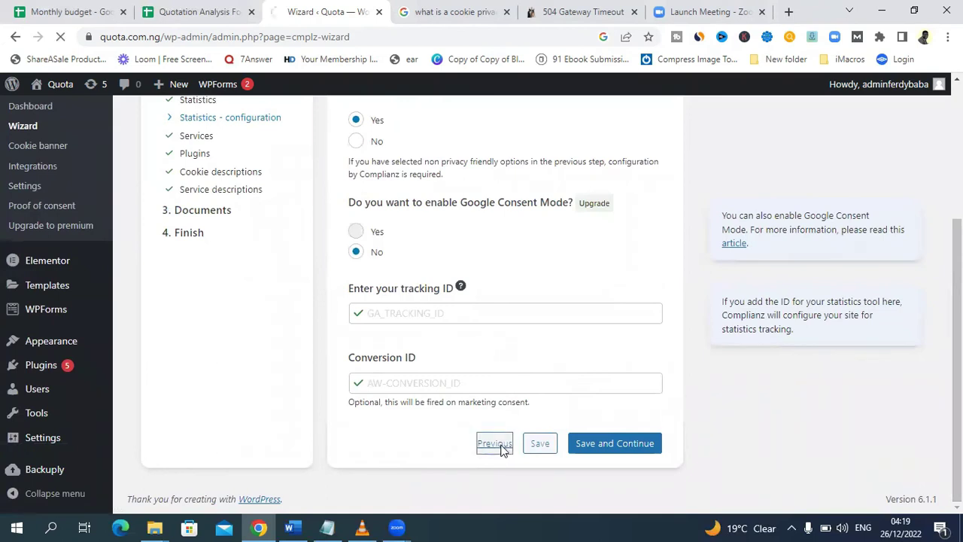
{"action": "scroll", "coordinate": [501, 448], "scroll_direction": "down", "scroll_amount": 10}
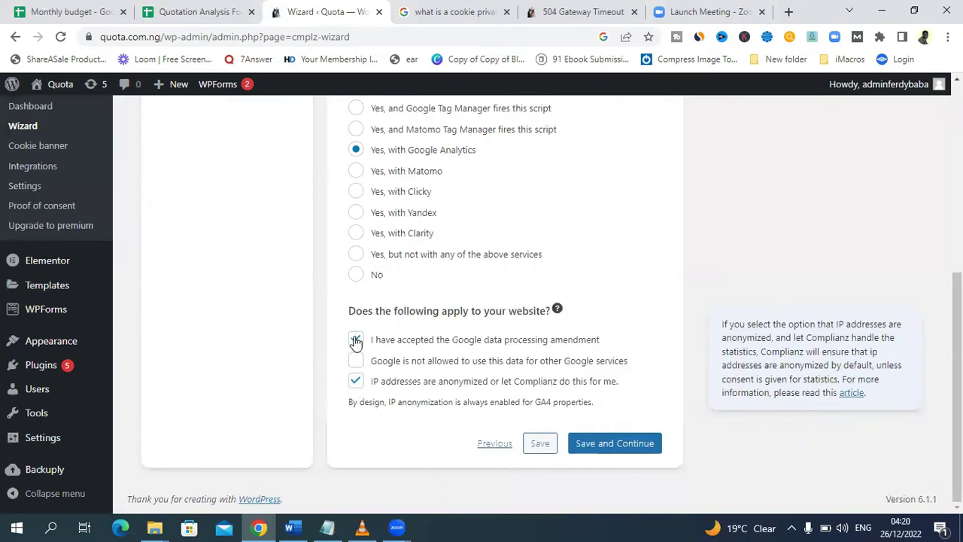
{"action": "scroll", "coordinate": [957, 376], "scroll_direction": "up", "scroll_amount": 1}
{"action": "scroll", "coordinate": [957, 376], "scroll_direction": "down", "scroll_amount": 1}
{"action": "left_click", "coordinate": [598, 452]}
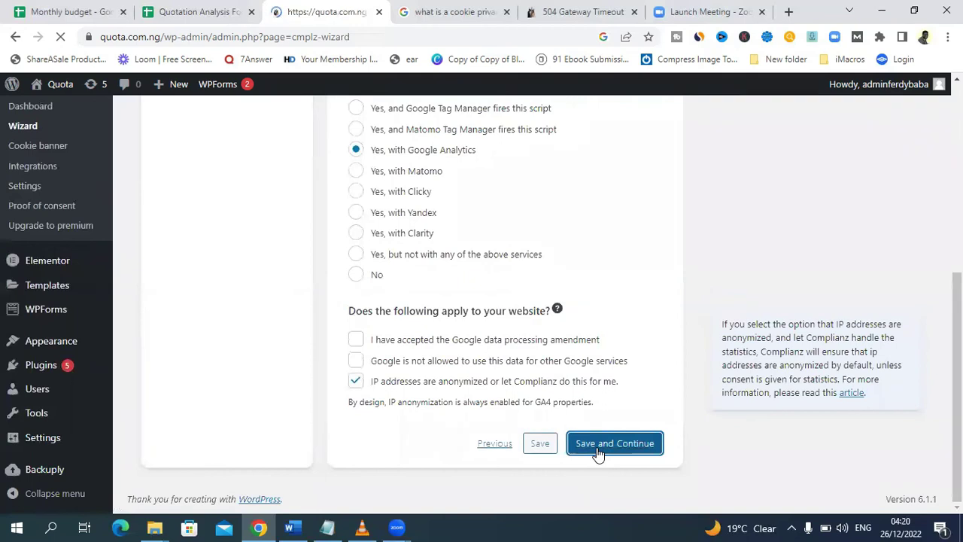
Review the statistics configuration, try No for letting Complianz add Google Analytics, and set it back to Yes.
{"action": "scroll", "coordinate": [916, 336], "scroll_direction": "down", "scroll_amount": 5}
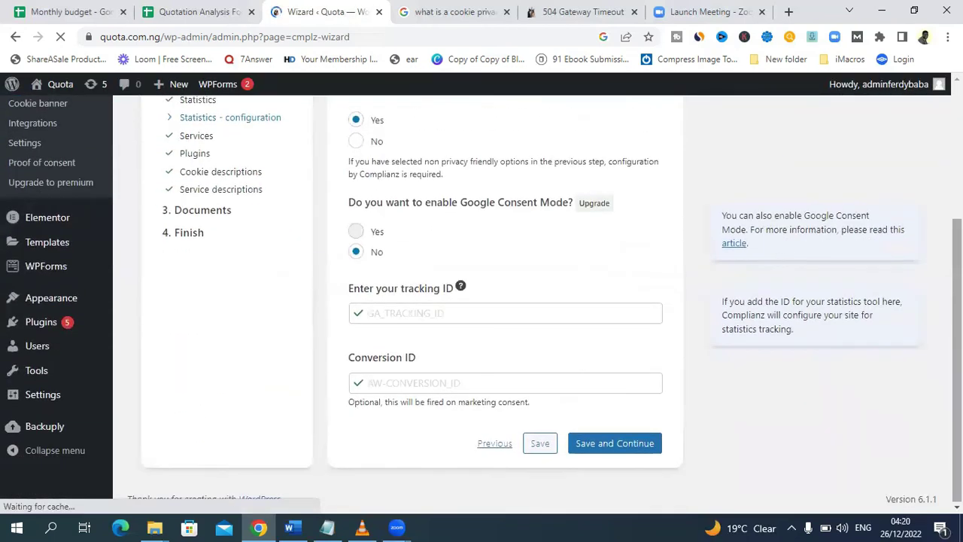
{"action": "scroll", "coordinate": [482, 301], "scroll_direction": "up", "scroll_amount": 2}
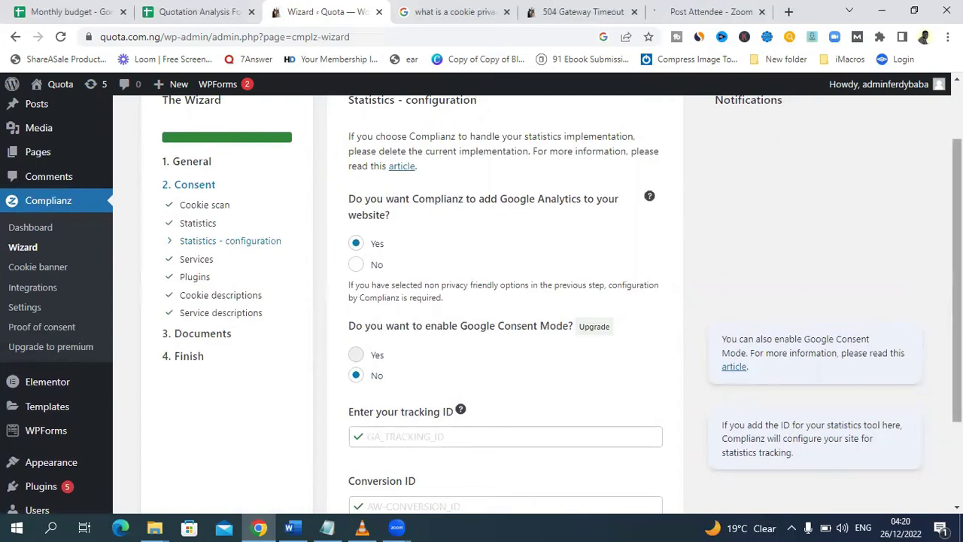
{"action": "scroll", "coordinate": [527, 300], "scroll_direction": "up", "scroll_amount": 2}
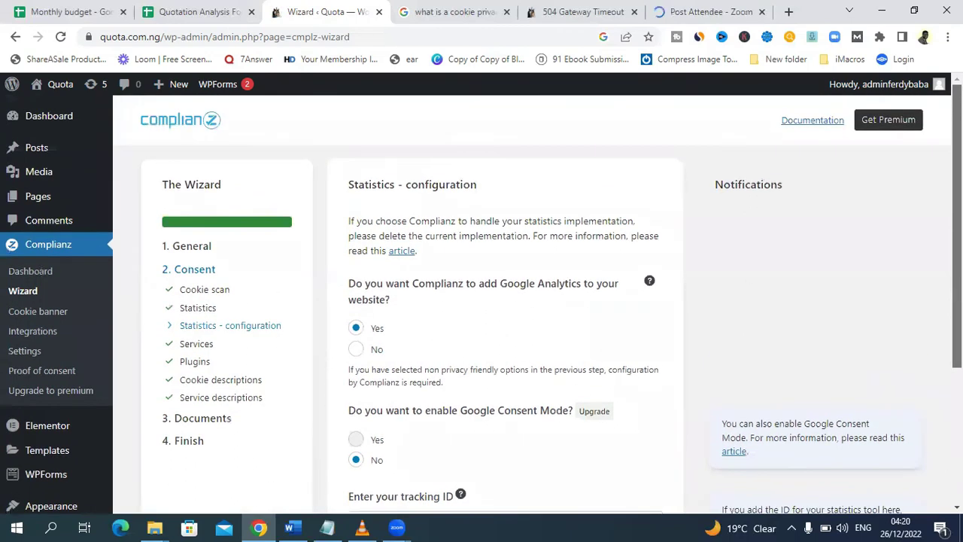
{"action": "scroll", "coordinate": [683, 273], "scroll_direction": "down", "scroll_amount": 1}
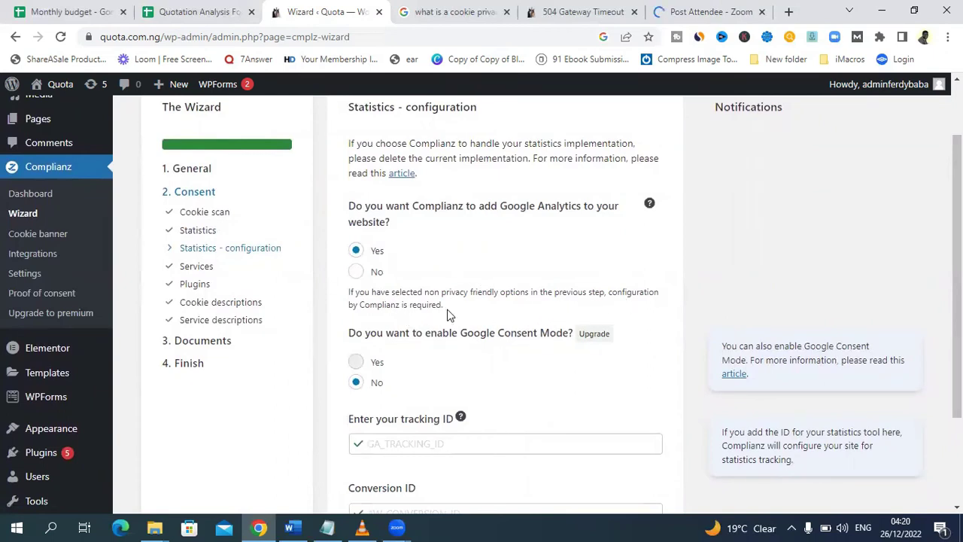
{"action": "left_click", "coordinate": [356, 273]}
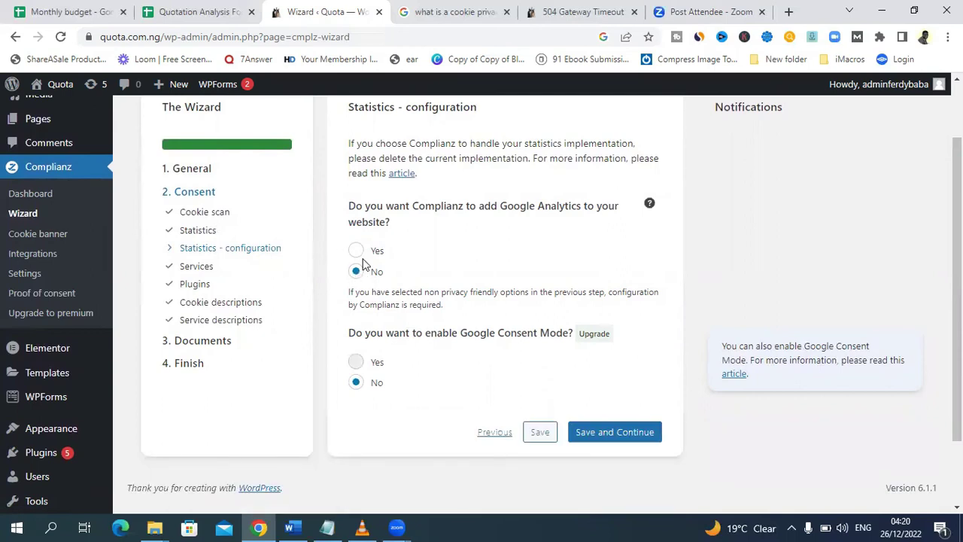
{"action": "left_click", "coordinate": [357, 251]}
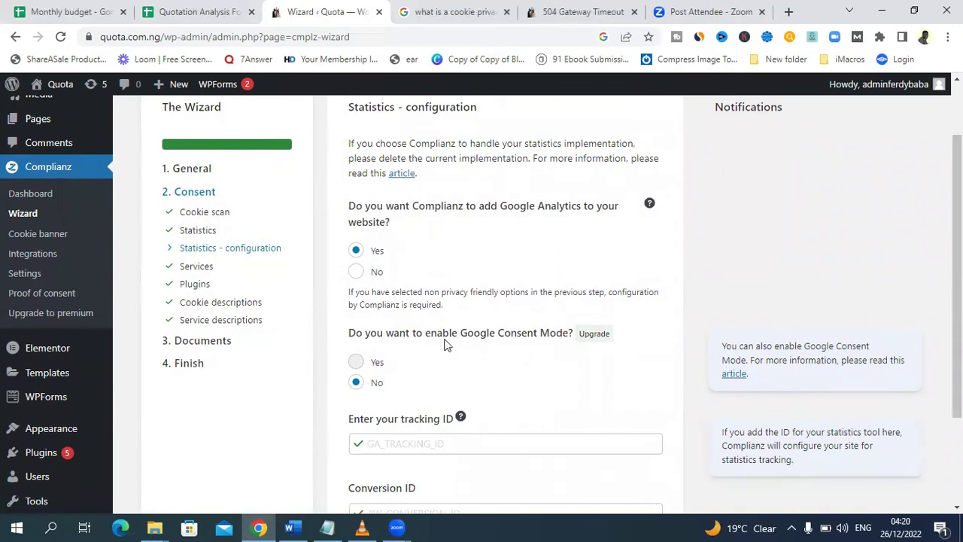
Return to the Statistics page, switch the IP addresses anonymized option off and on again, and save and continue.
{"action": "scroll", "coordinate": [555, 383], "scroll_direction": "down", "scroll_amount": 2}
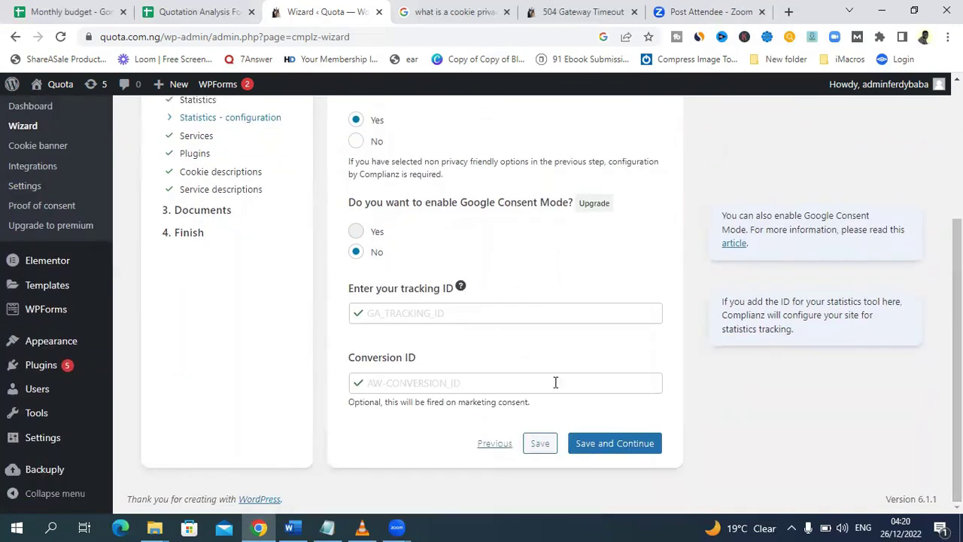
{"action": "left_click", "coordinate": [494, 444]}
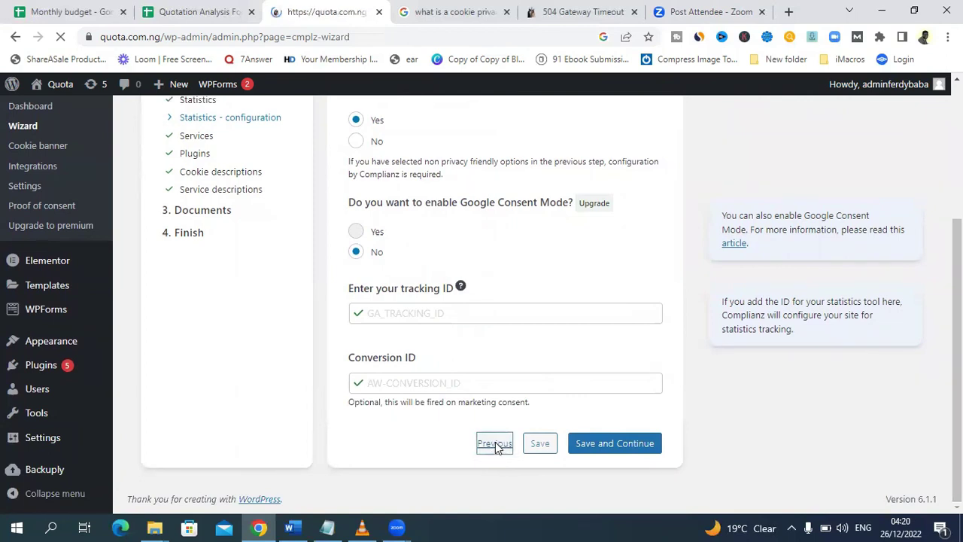
{"action": "scroll", "coordinate": [383, 323], "scroll_direction": "down", "scroll_amount": 4}
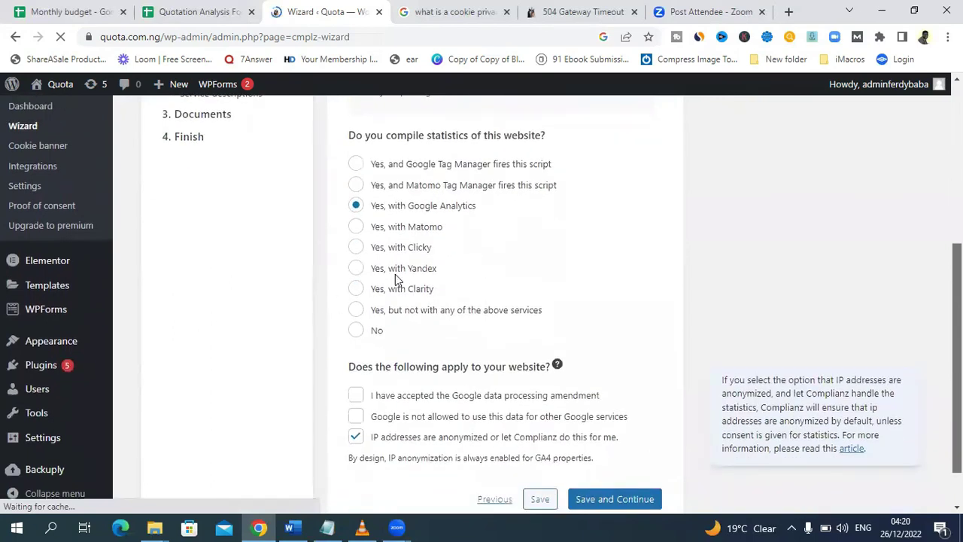
{"action": "scroll", "coordinate": [504, 300], "scroll_direction": "down", "scroll_amount": 1}
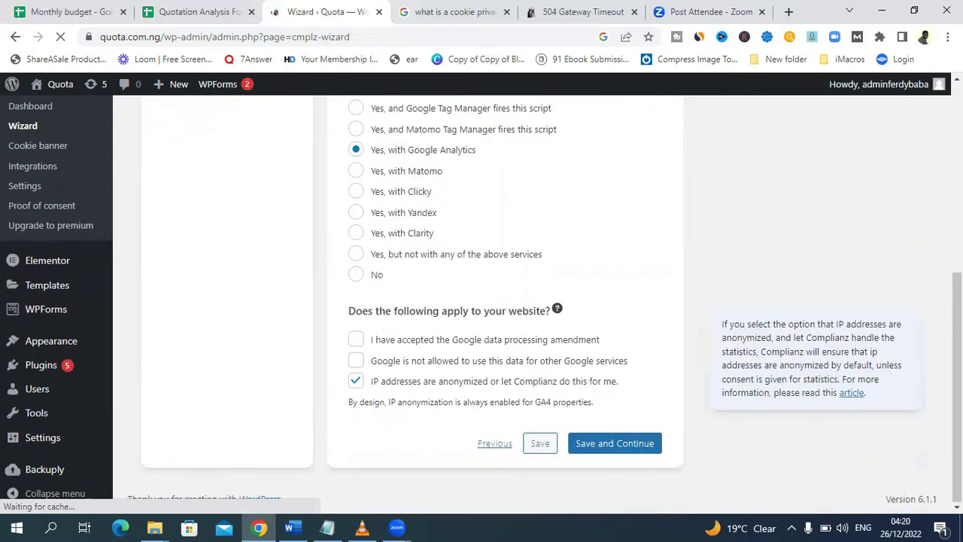
{"action": "left_click", "coordinate": [356, 381]}
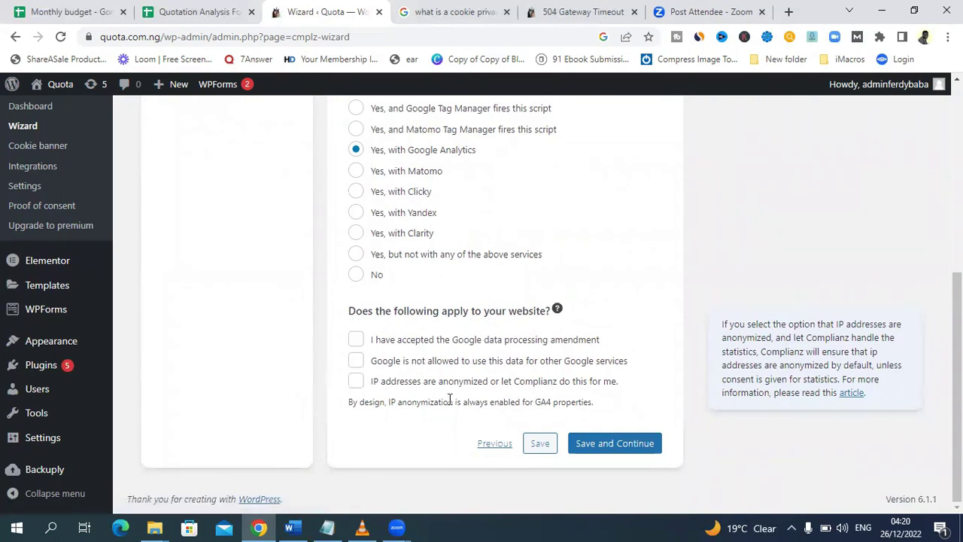
{"action": "left_click", "coordinate": [357, 383]}
{"action": "left_click", "coordinate": [623, 449]}
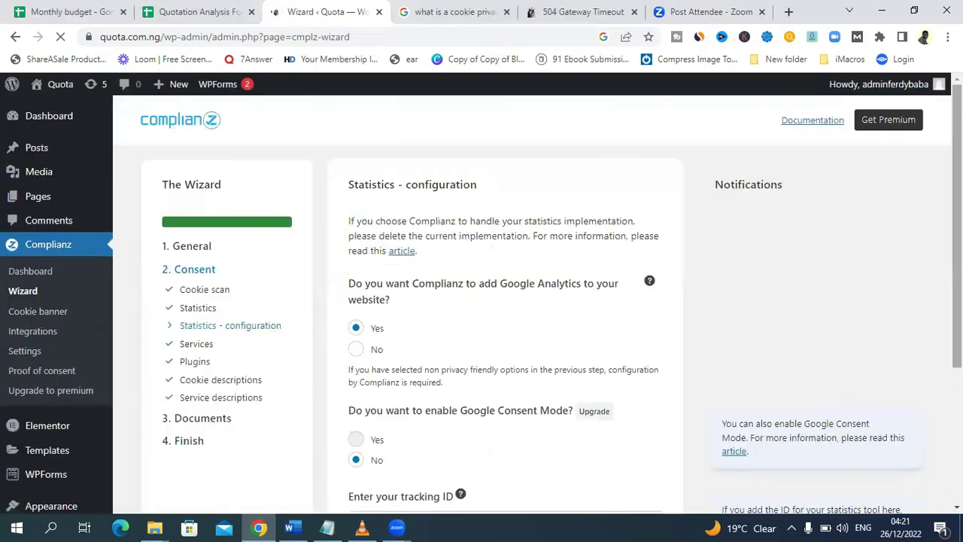
Set letting Complianz add Google Analytics to the website to No, then save and continue.
{"action": "scroll", "coordinate": [481, 301], "scroll_direction": "down", "scroll_amount": 1}
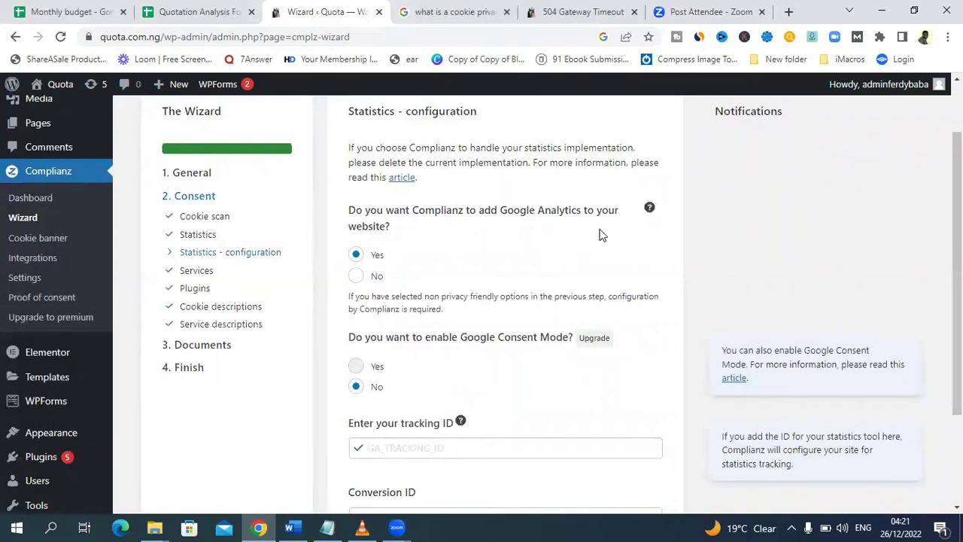
{"action": "left_click", "coordinate": [356, 276]}
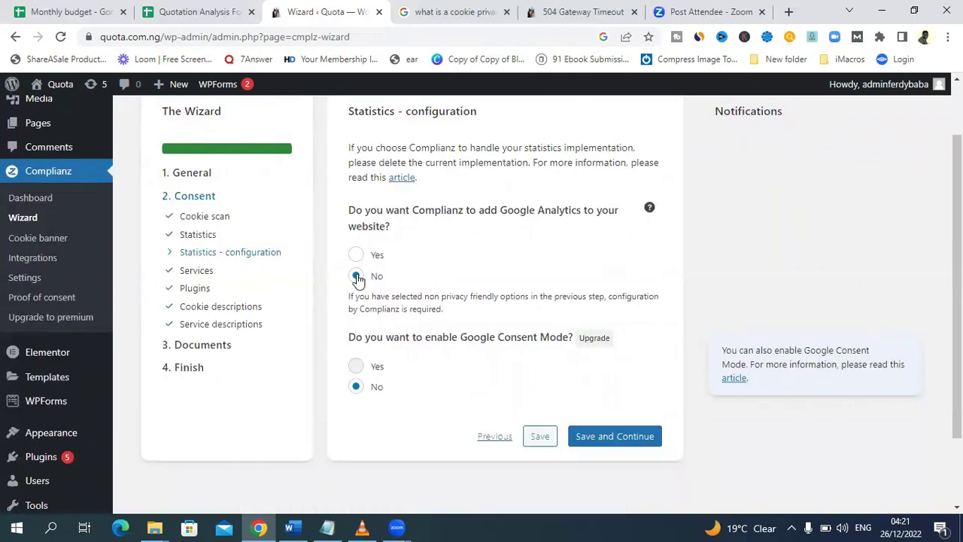
{"action": "scroll", "coordinate": [898, 308], "scroll_direction": "down", "scroll_amount": 1}
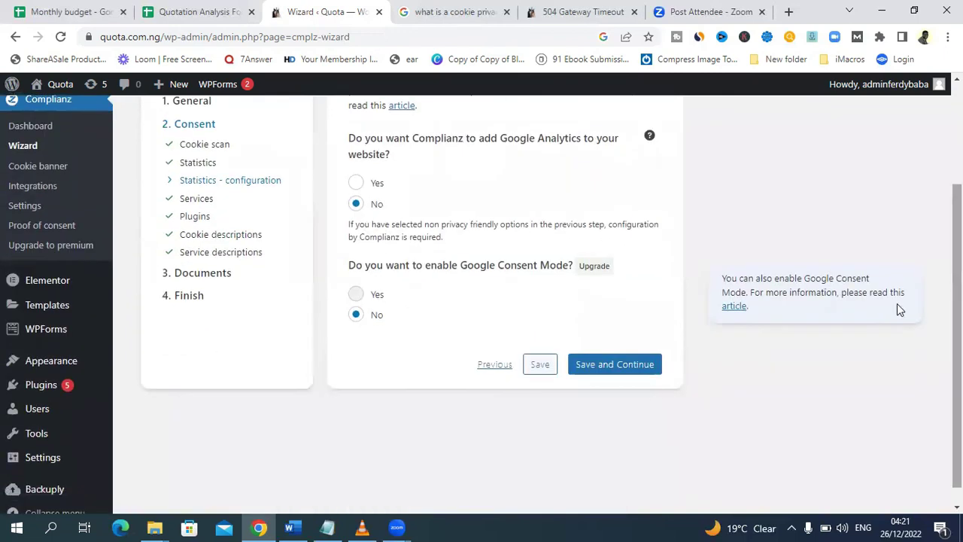
{"action": "left_click", "coordinate": [613, 364]}
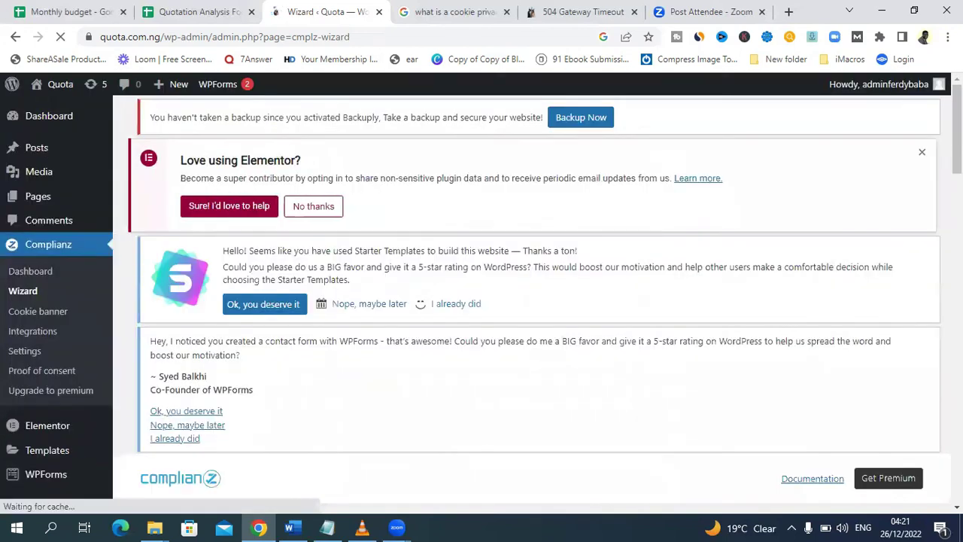
Save the Services, Plugins, Cookie descriptions and Service descriptions pages with their existing settings, continuing to Documents.
{"action": "scroll", "coordinate": [481, 301], "scroll_direction": "down", "scroll_amount": 20}
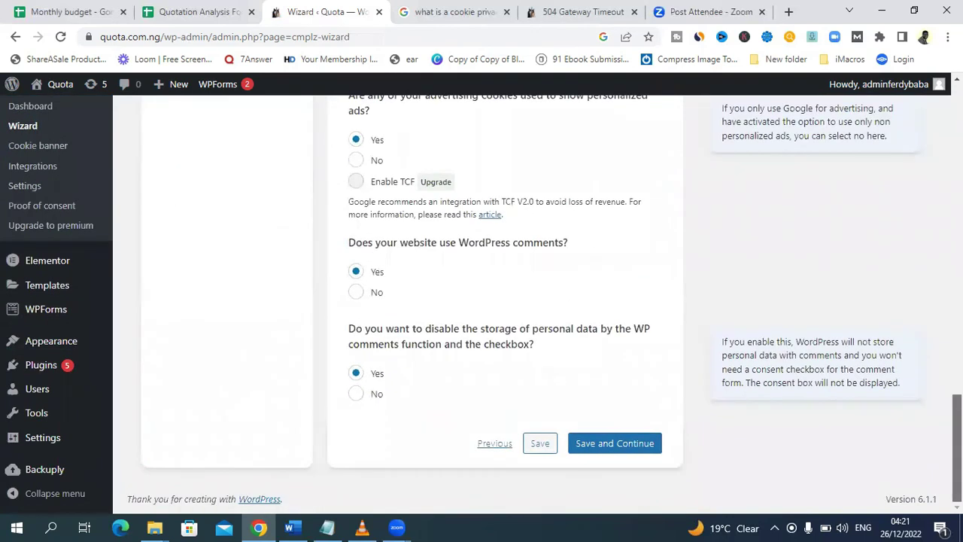
{"action": "left_click", "coordinate": [589, 444]}
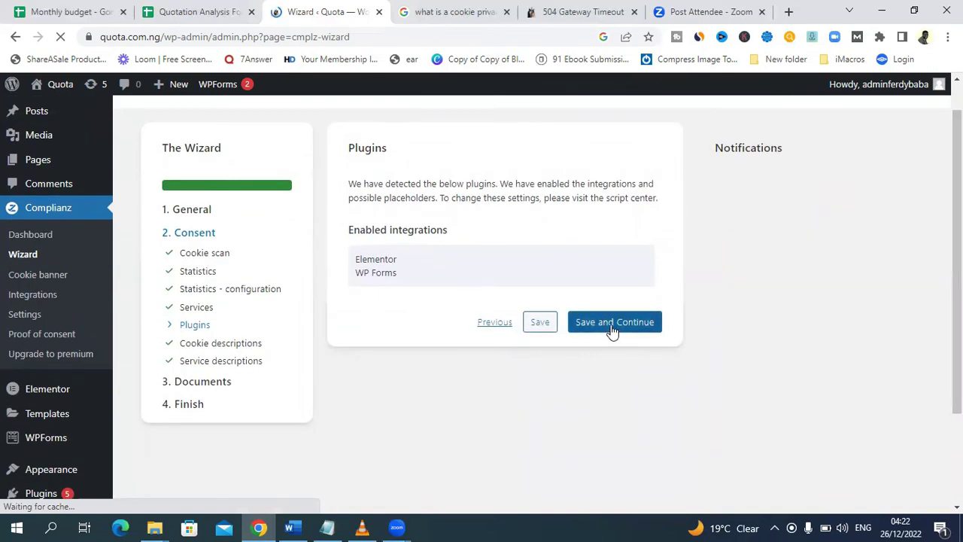
{"action": "left_click", "coordinate": [612, 331]}
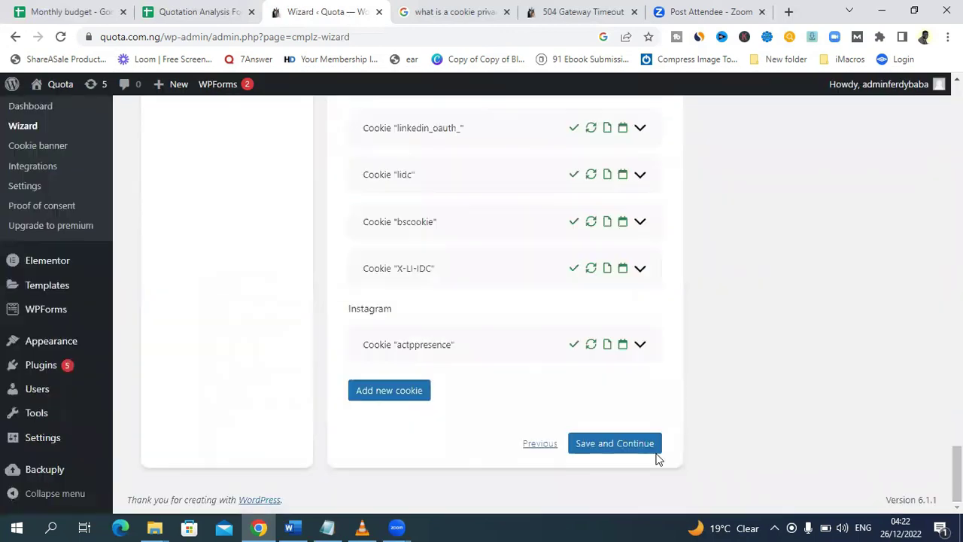
{"action": "left_click", "coordinate": [623, 443]}
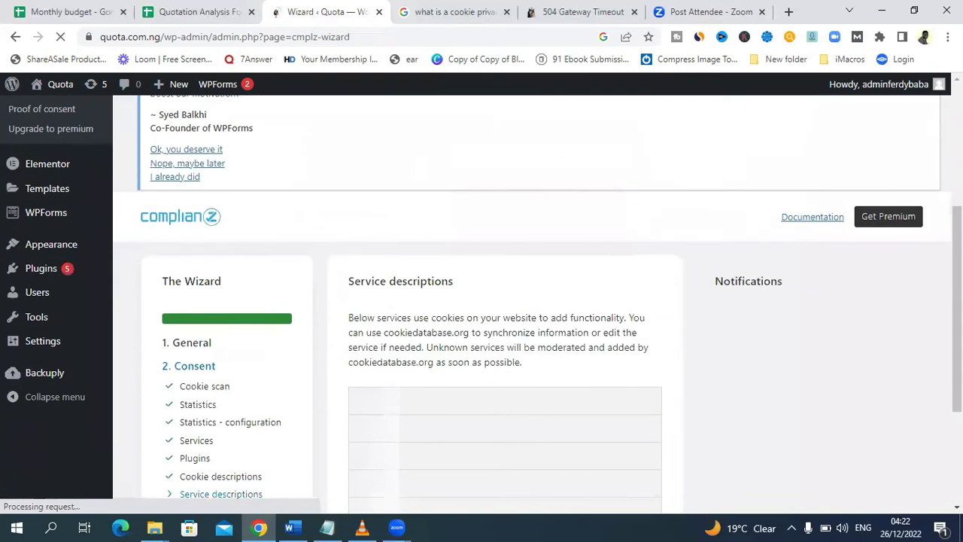
{"action": "scroll", "coordinate": [527, 301], "scroll_direction": "down", "scroll_amount": 4}
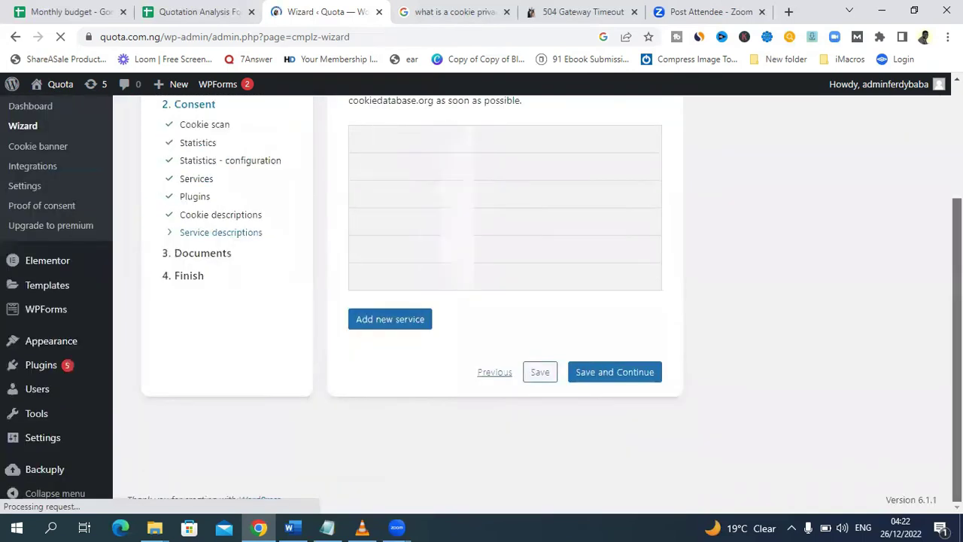
{"action": "scroll", "coordinate": [597, 454], "scroll_direction": "down", "scroll_amount": 2}
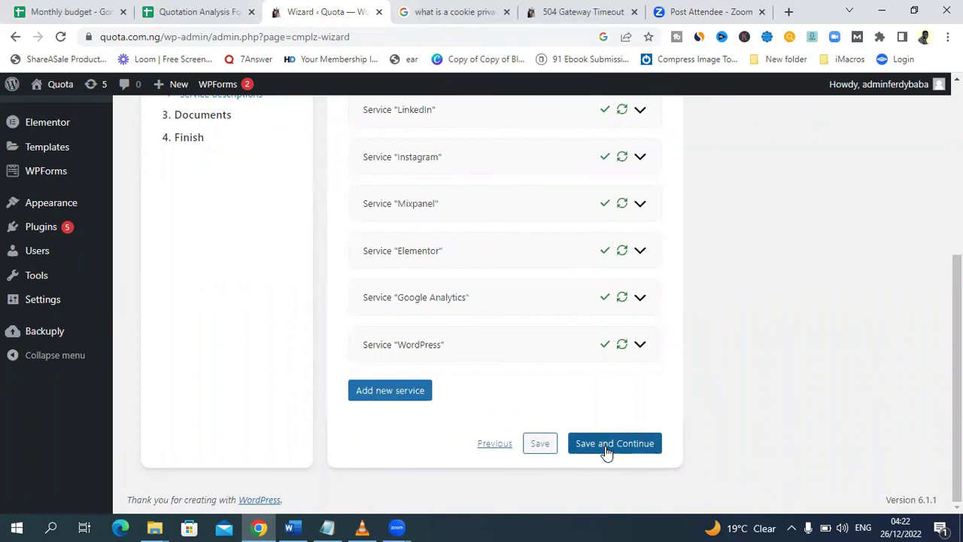
{"action": "left_click", "coordinate": [606, 444]}
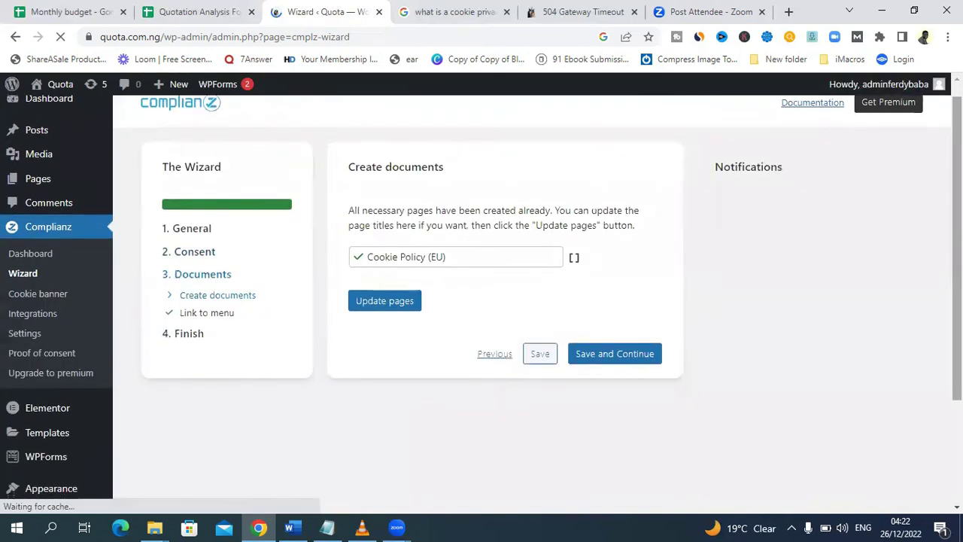
Save both Documents pages unchanged and finish the wizard with the cookie banner and cookie blocker enabled, continuing to banner styling.
{"action": "left_click", "coordinate": [588, 360]}
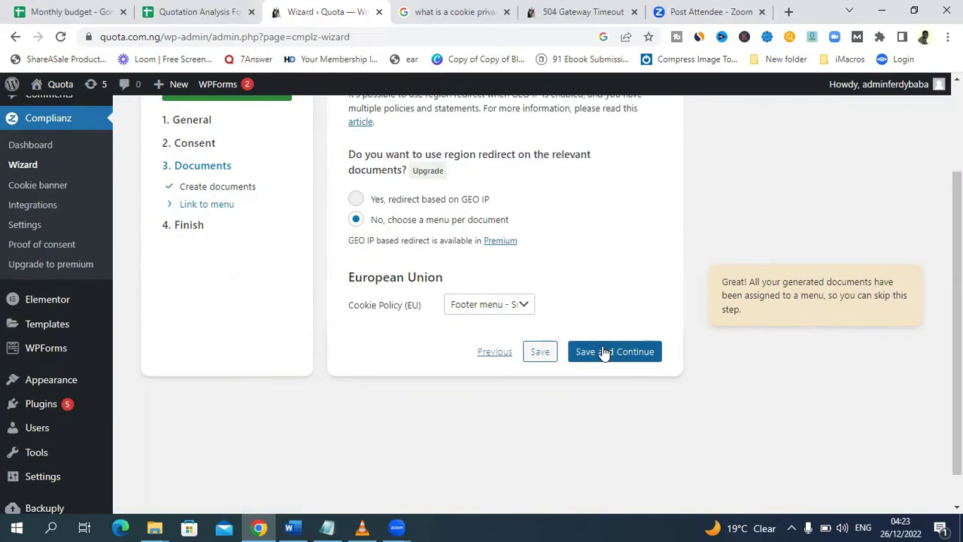
{"action": "left_click", "coordinate": [603, 348]}
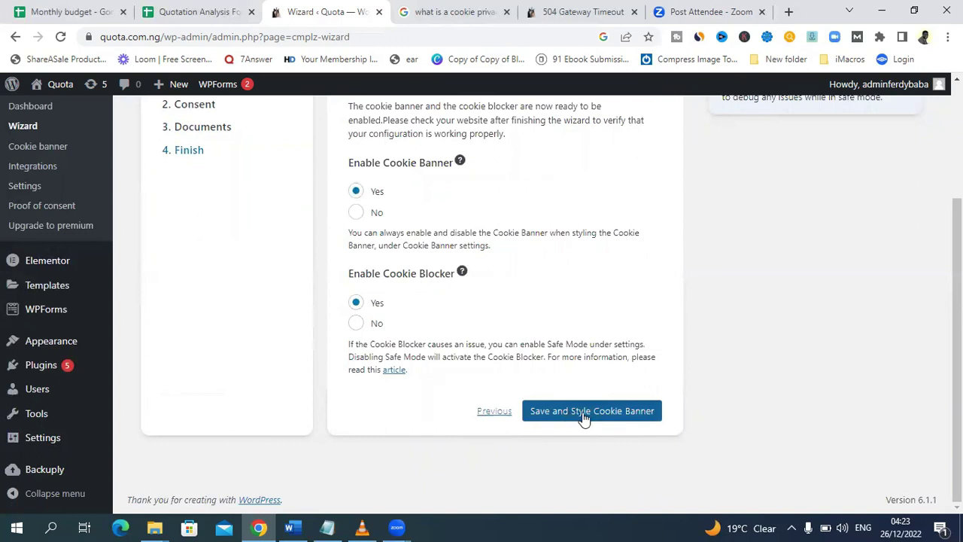
{"action": "left_click", "coordinate": [584, 418]}
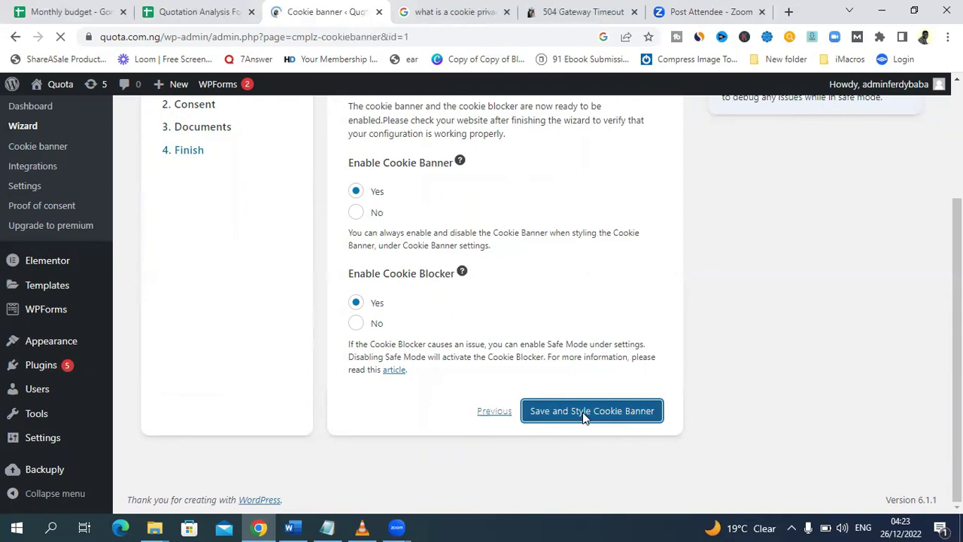
Save the cookie banner settings with their existing appearance, texts and categories.
{"action": "scroll", "coordinate": [564, 301], "scroll_direction": "down", "scroll_amount": 15}
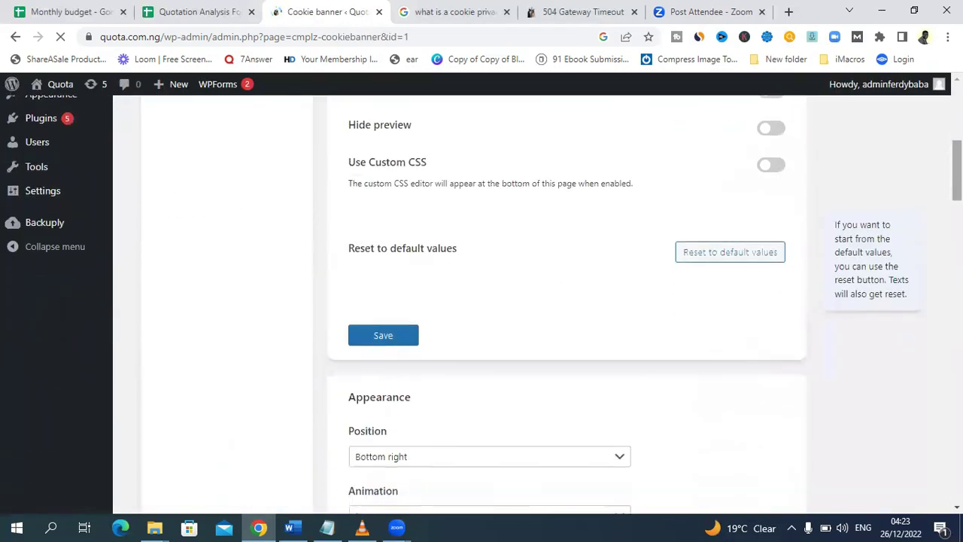
{"action": "scroll", "coordinate": [564, 300], "scroll_direction": "down", "scroll_amount": 10}
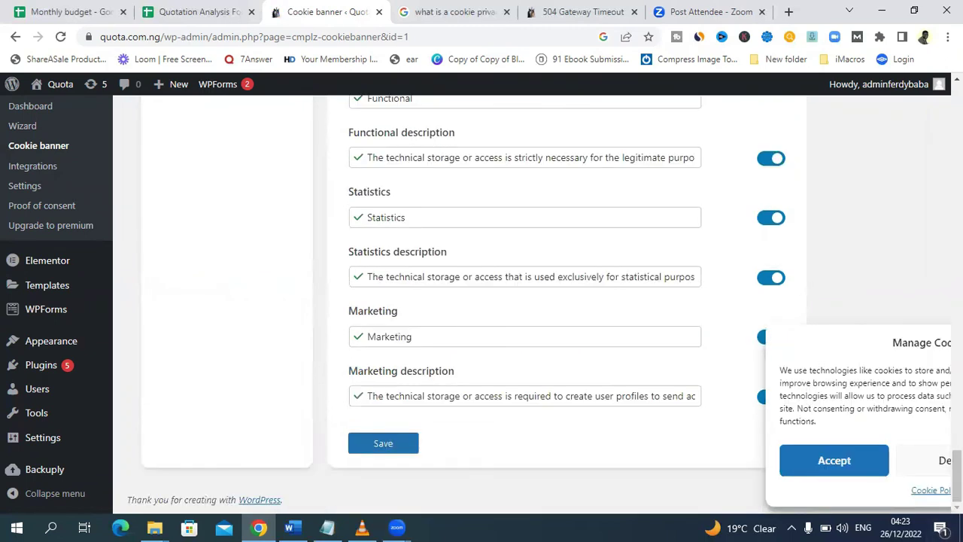
{"action": "left_click", "coordinate": [384, 444]}
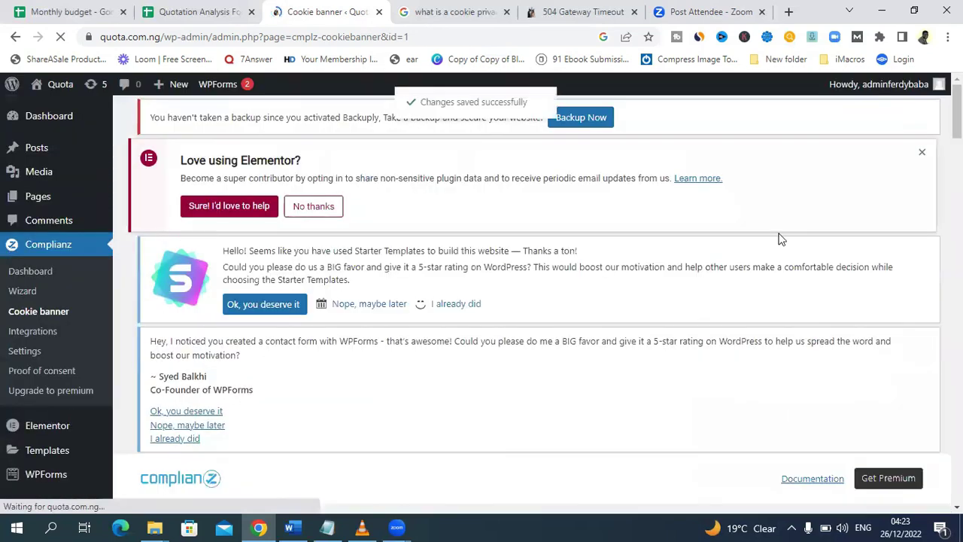
{"action": "scroll", "coordinate": [527, 301], "scroll_direction": "down", "scroll_amount": 4}
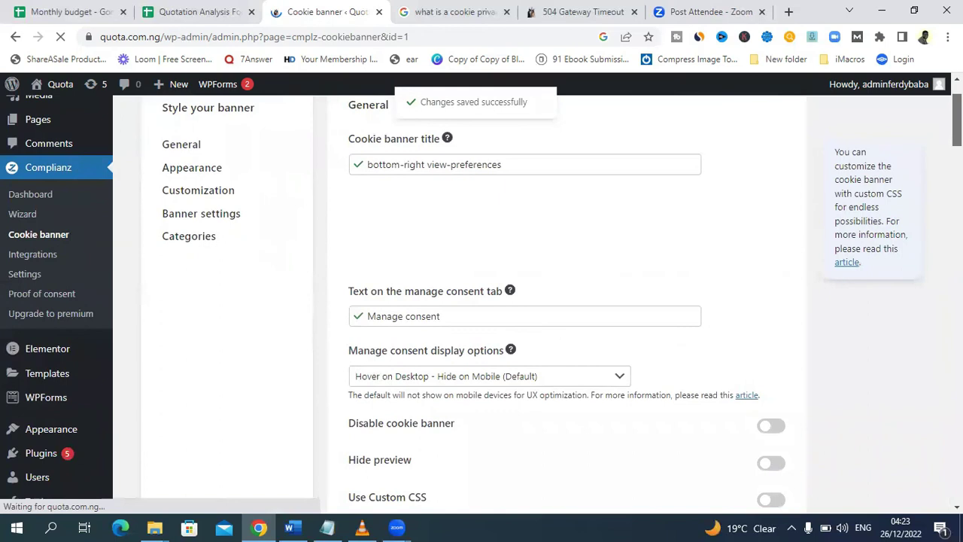
{"action": "scroll", "coordinate": [526, 301], "scroll_direction": "up", "scroll_amount": 3}
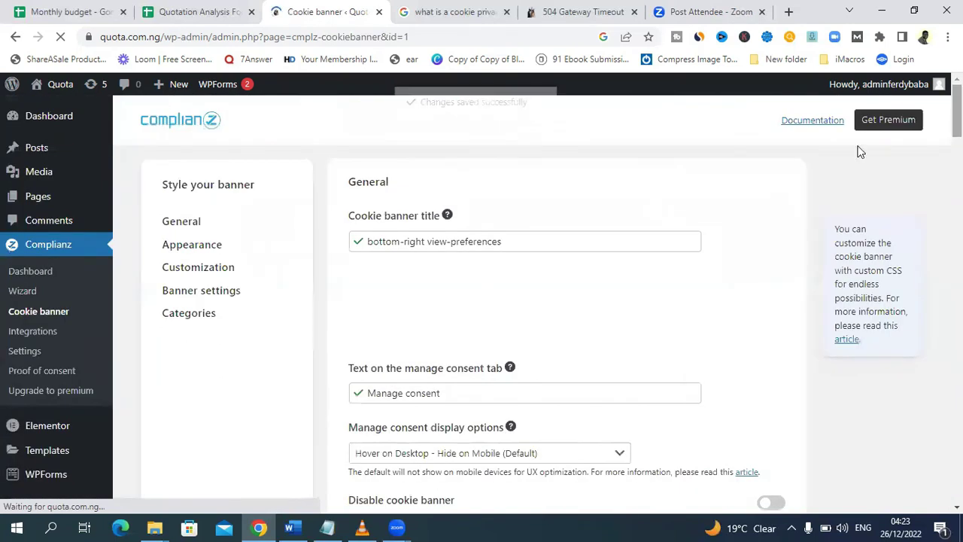
Open the Complianz dashboard and review the progress tasks, documents and tools.
{"action": "left_click", "coordinate": [43, 251]}
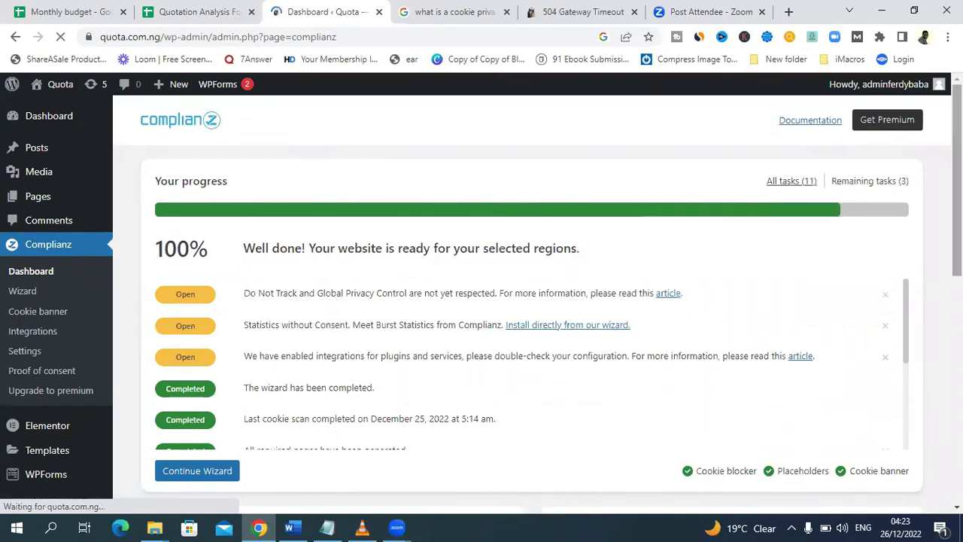
{"action": "scroll", "coordinate": [481, 301], "scroll_direction": "down", "scroll_amount": 3}
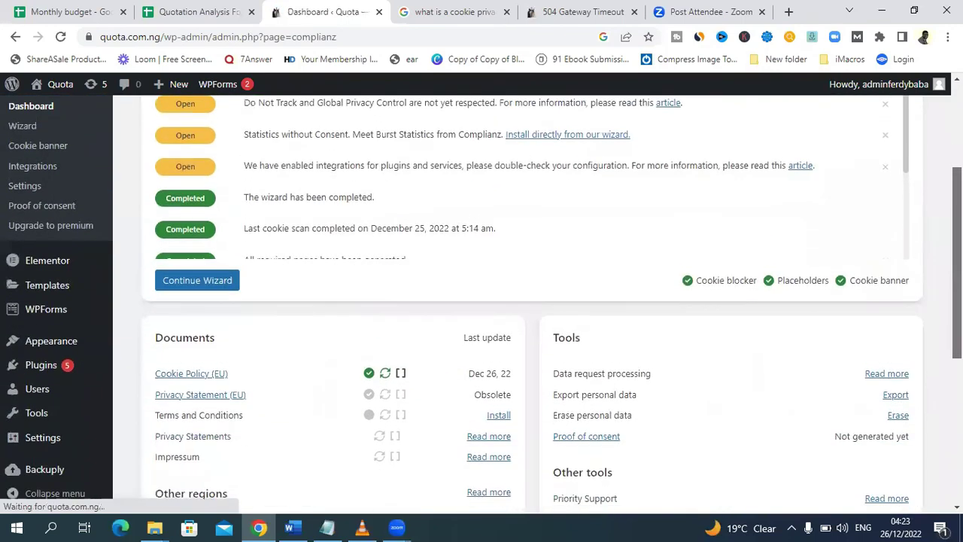
{"action": "scroll", "coordinate": [481, 301], "scroll_direction": "down", "scroll_amount": 2}
{"action": "scroll", "coordinate": [481, 301], "scroll_direction": "up", "scroll_amount": 4}
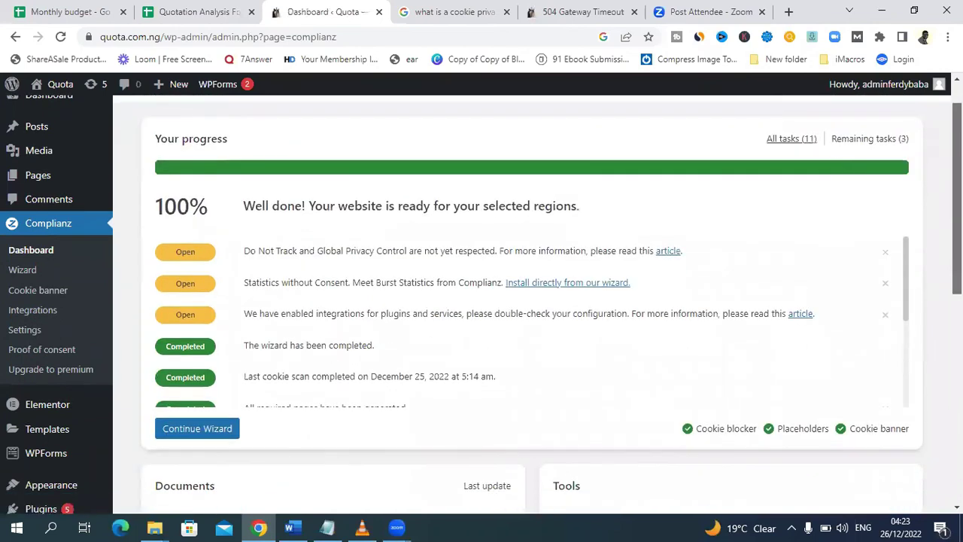